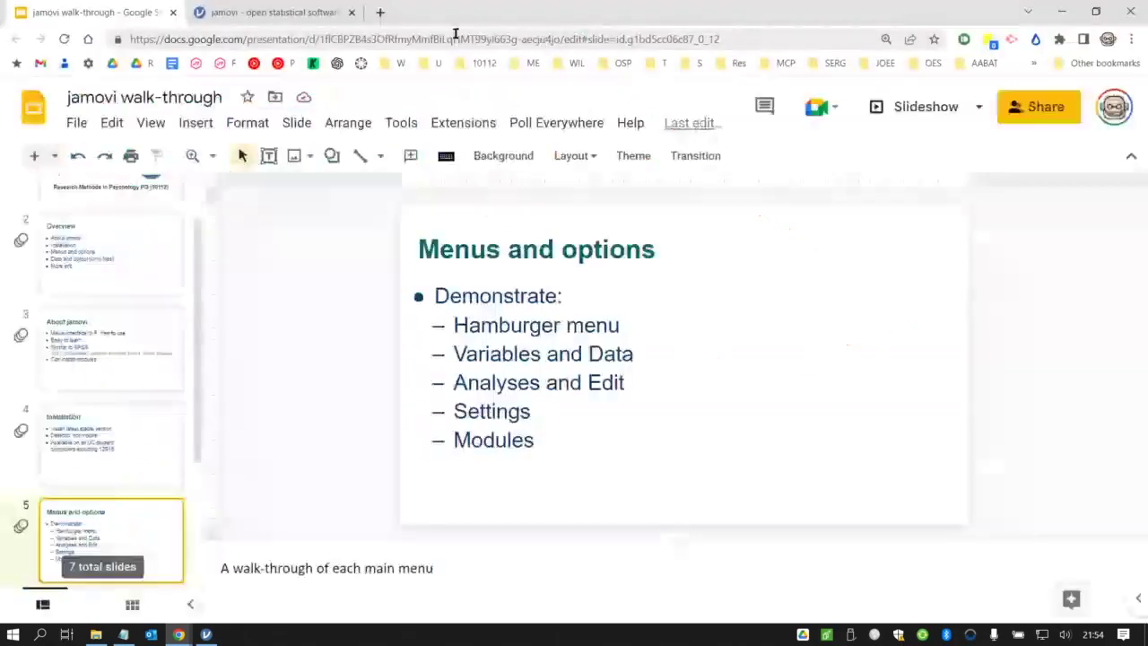
# Bring jamovi forward to the Data spreadsheet and select the C column.
pyautogui.click(206, 634)
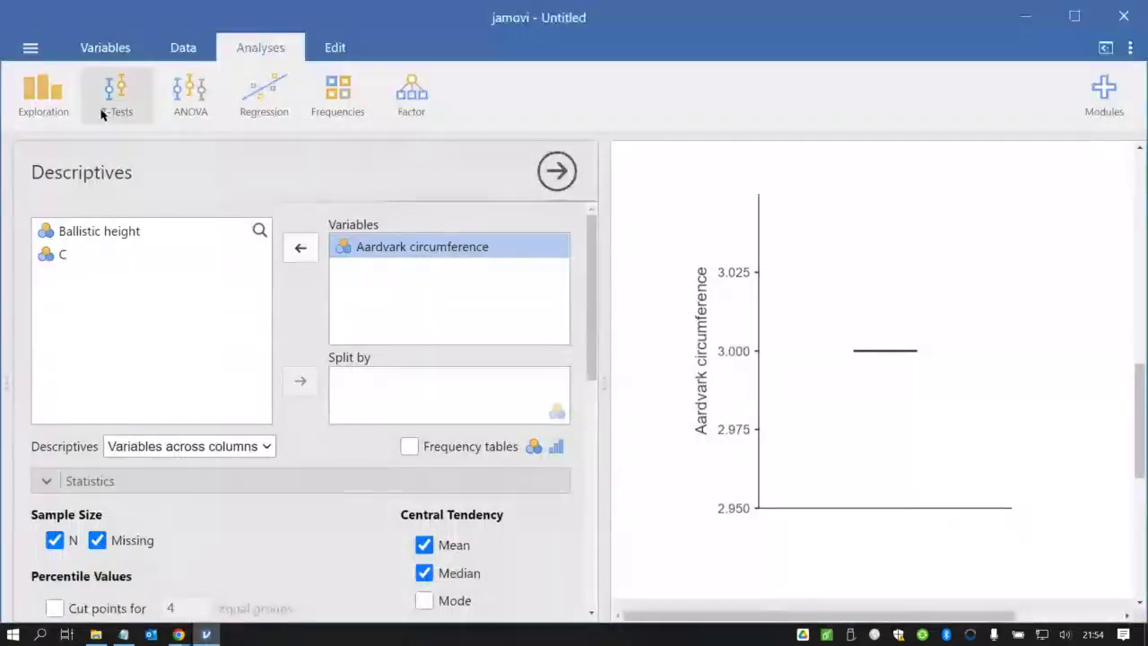
pyautogui.click(114, 50)
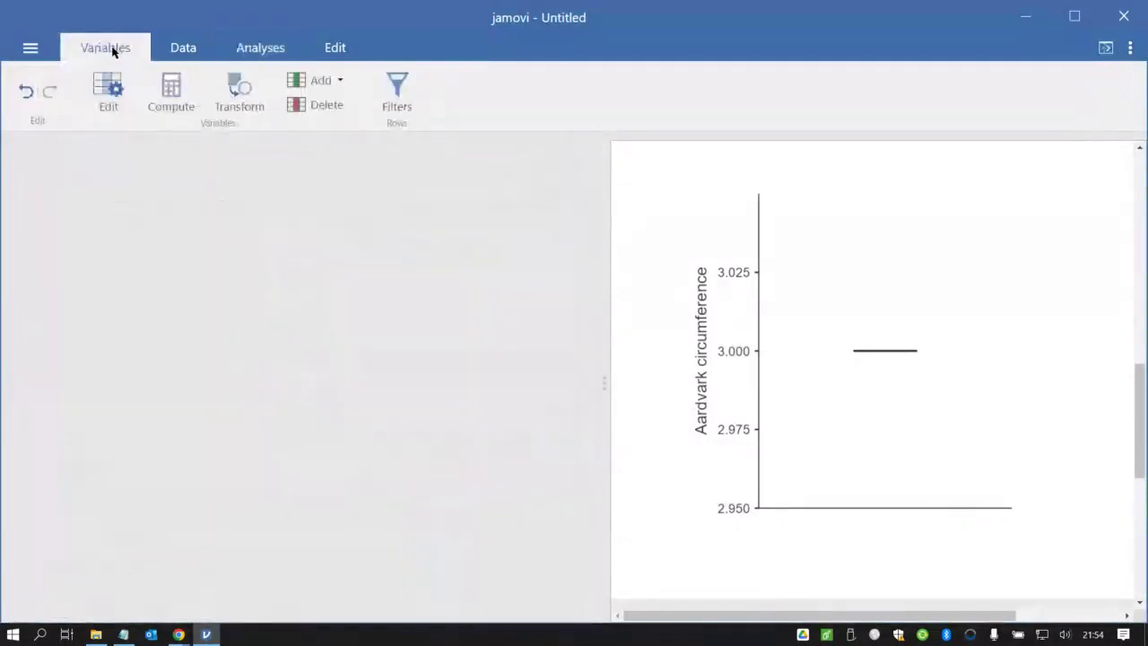
pyautogui.click(183, 48)
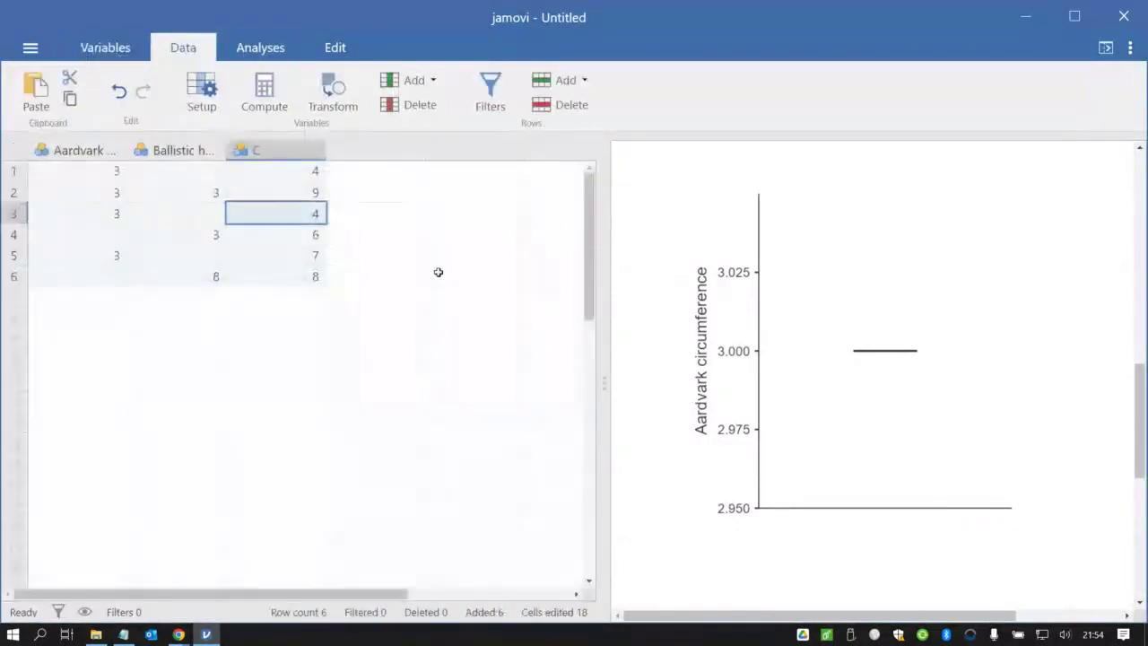
pyautogui.click(502, 421)
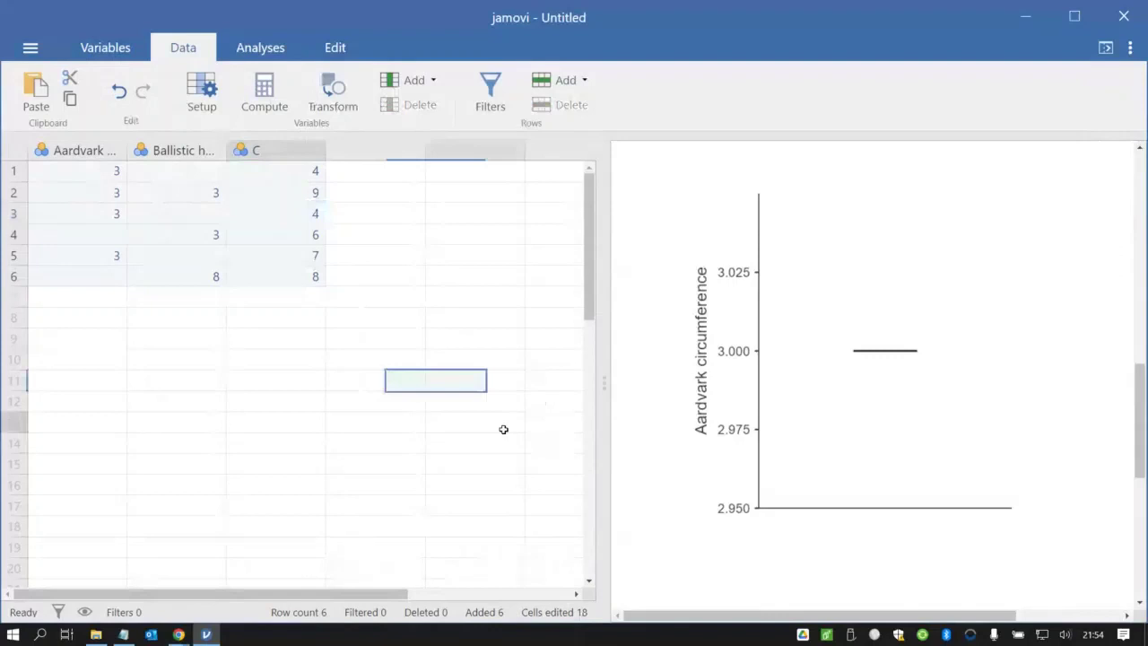
pyautogui.click(115, 172)
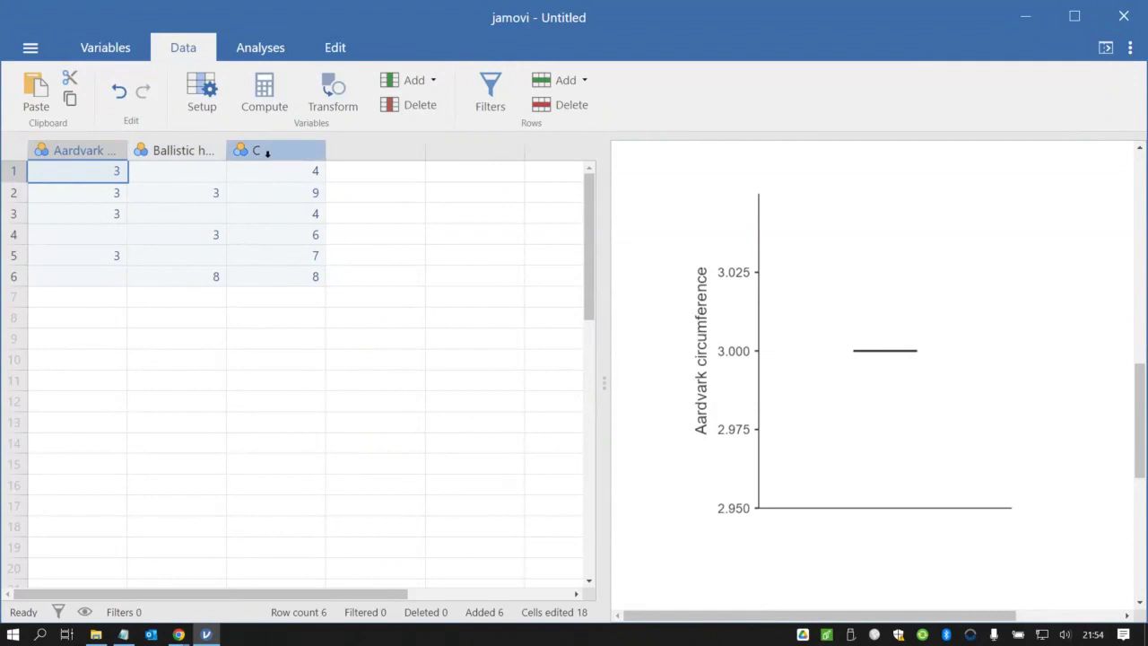
pyautogui.click(298, 149)
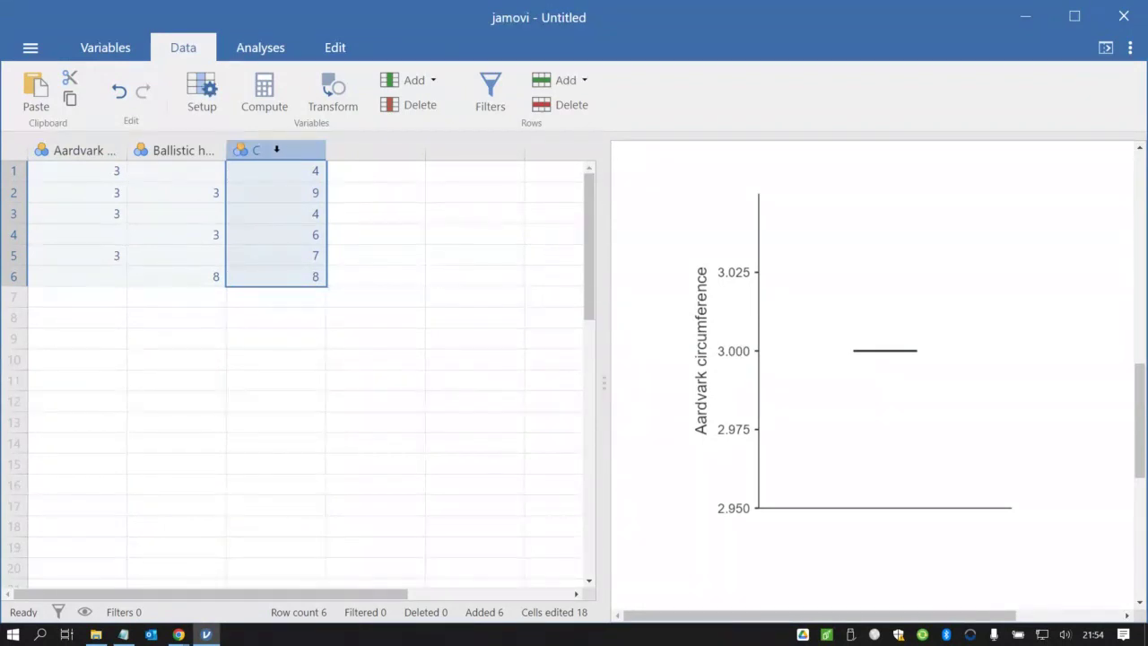
# Insert a new data variable before column C and name it Crab height.
pyautogui.rightClick(275, 149)
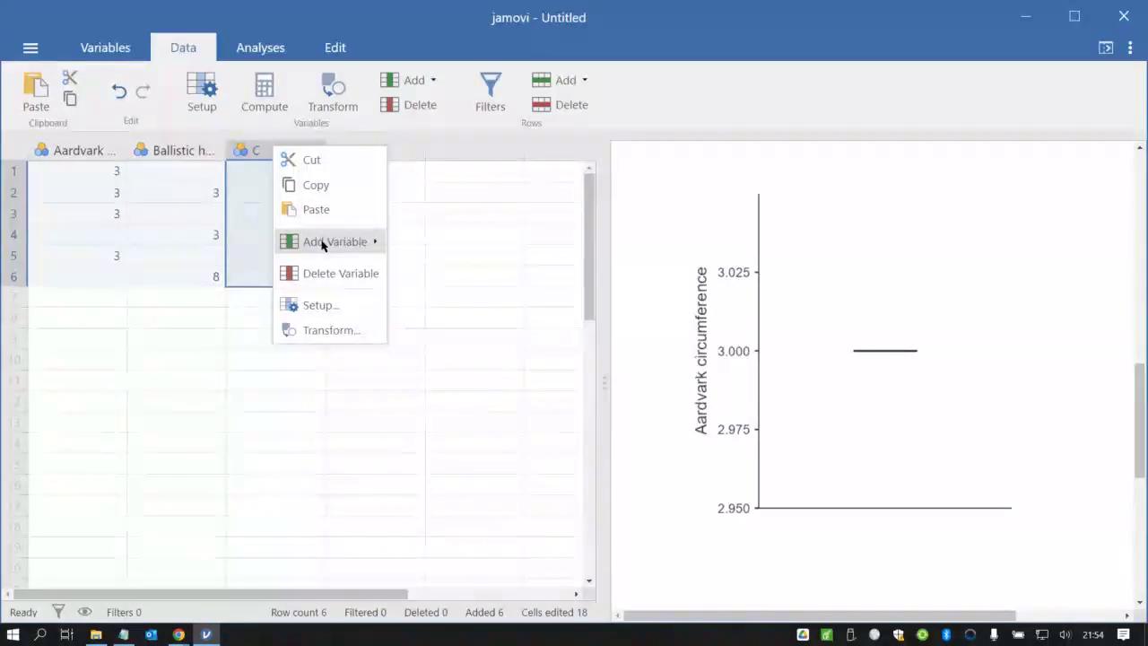
pyautogui.moveTo(323, 245)
pyautogui.click(421, 258)
pyautogui.click(287, 452)
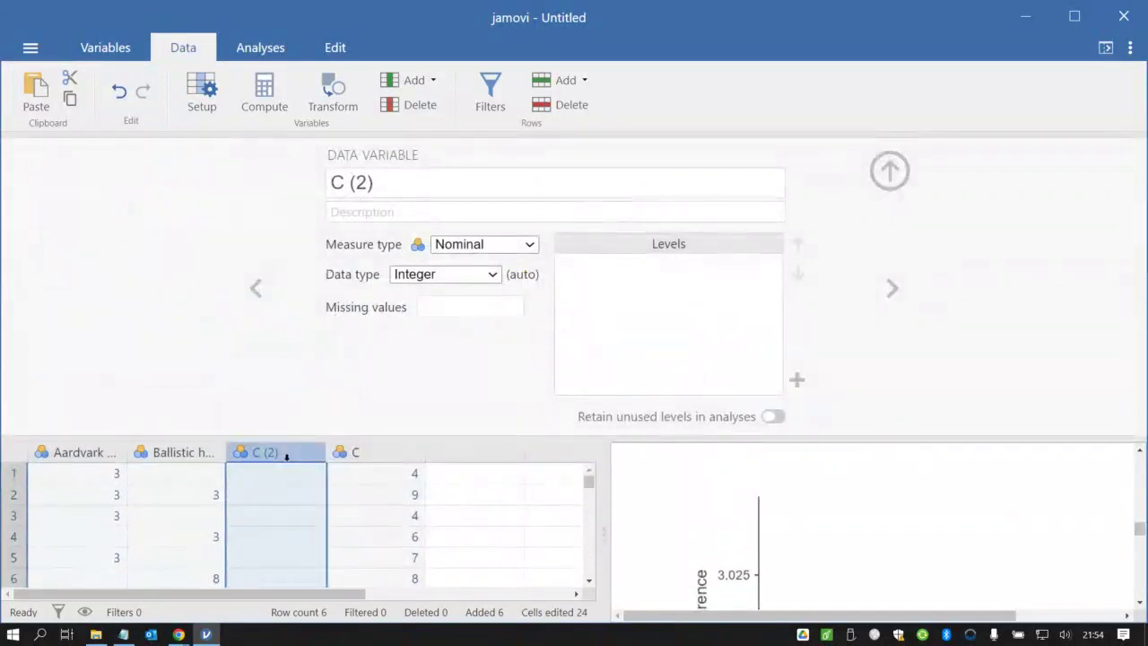
pyautogui.click(380, 186)
pyautogui.click(459, 184)
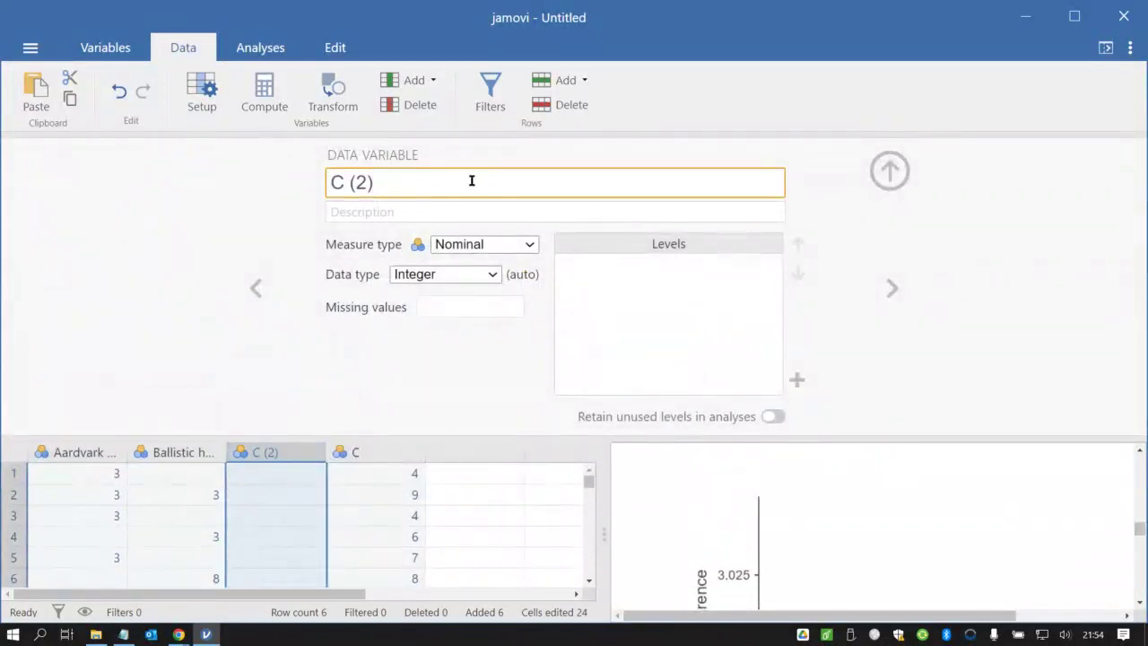
pyautogui.press('BackSpace')
pyautogui.press('BackSpace')
pyautogui.press('BackSpace')
pyautogui.press('BackSpace')
pyautogui.write('rab height')
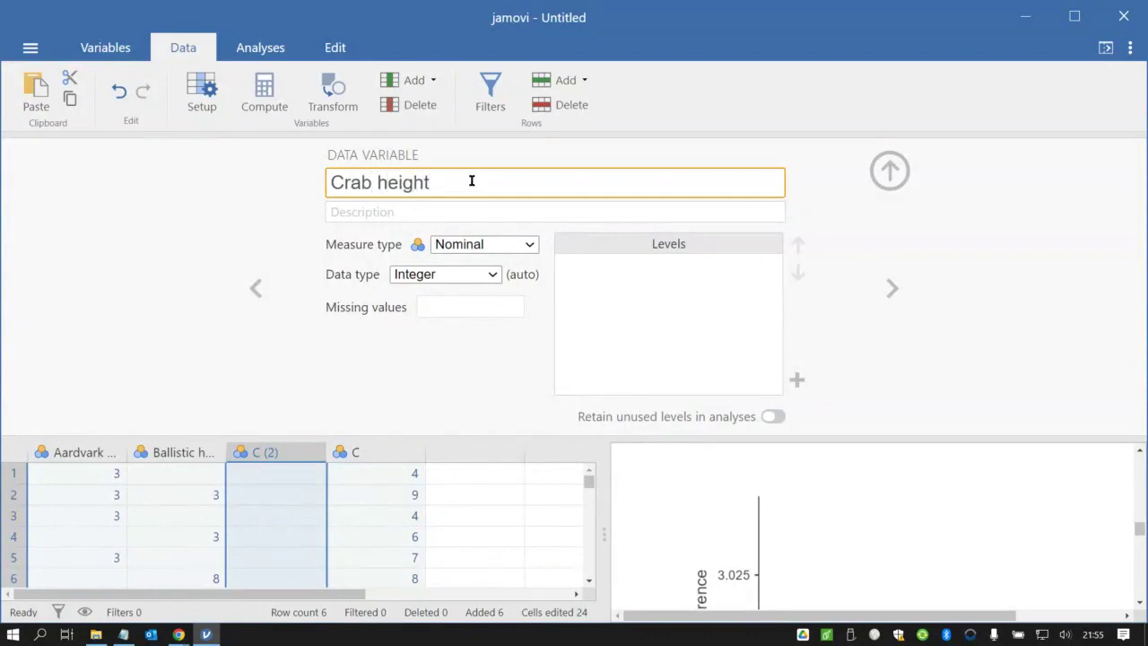
pyautogui.click(874, 303)
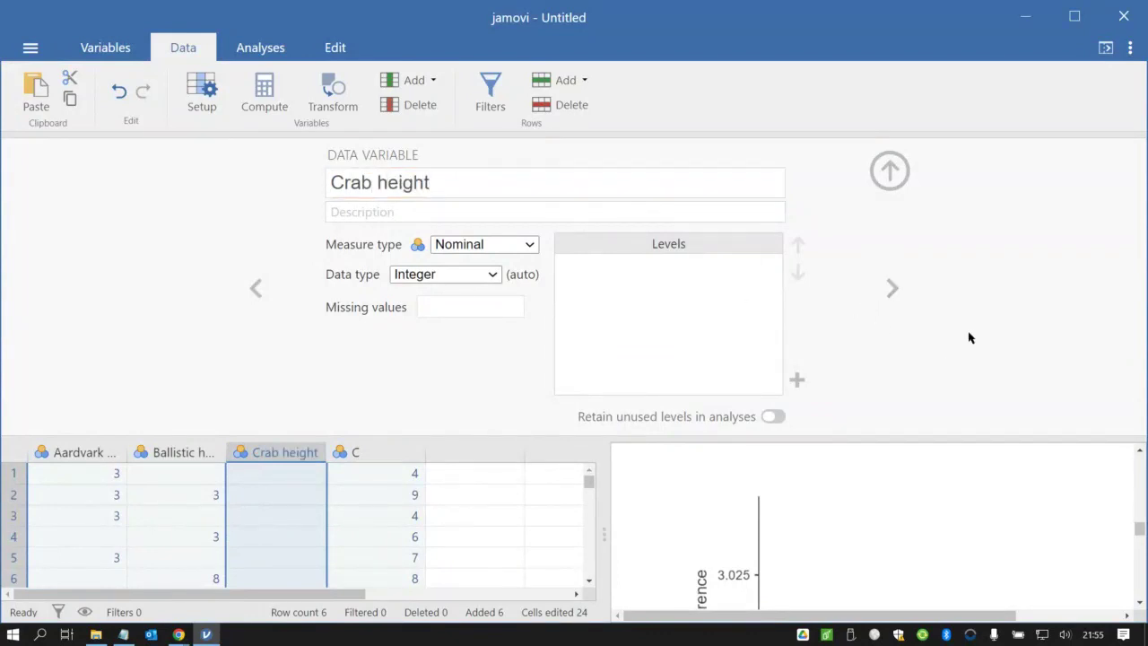
pyautogui.click(890, 169)
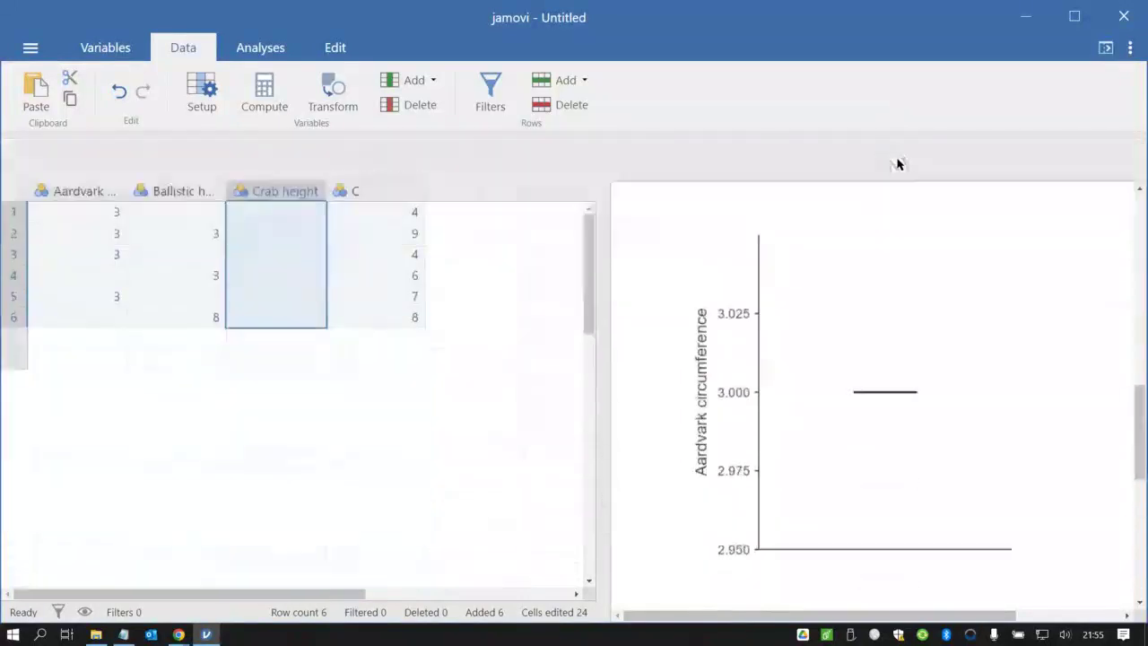
pyautogui.click(362, 258)
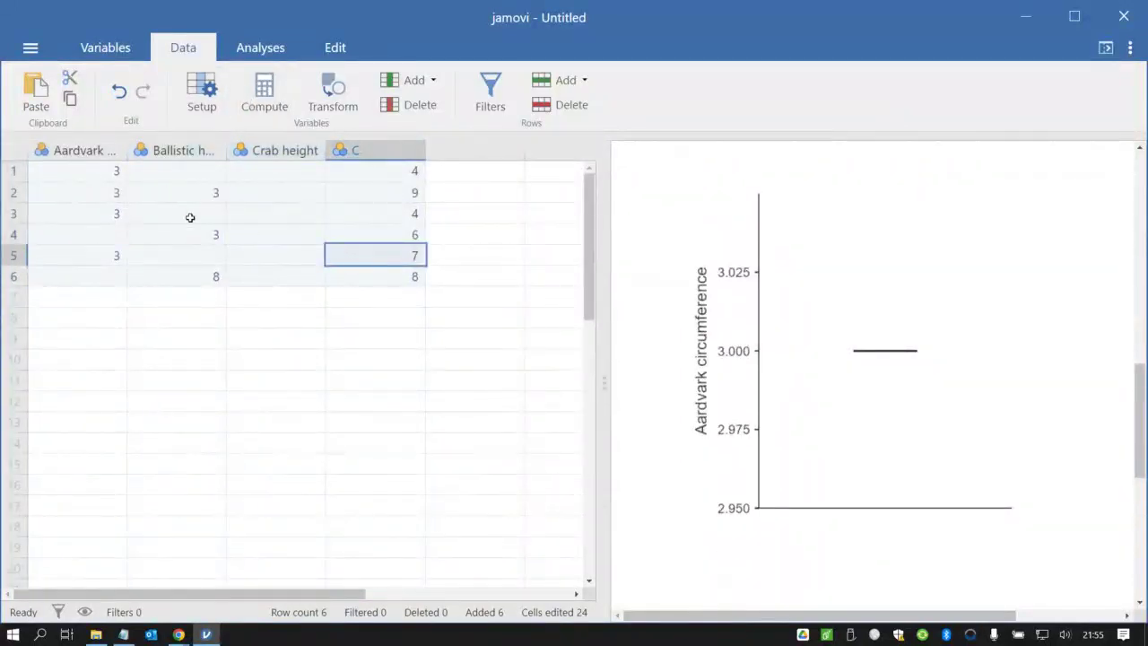
# Change Crab height's measure type to Ordinal from the Variables list.
pyautogui.click(105, 48)
pyautogui.click(117, 212)
pyautogui.click(120, 240)
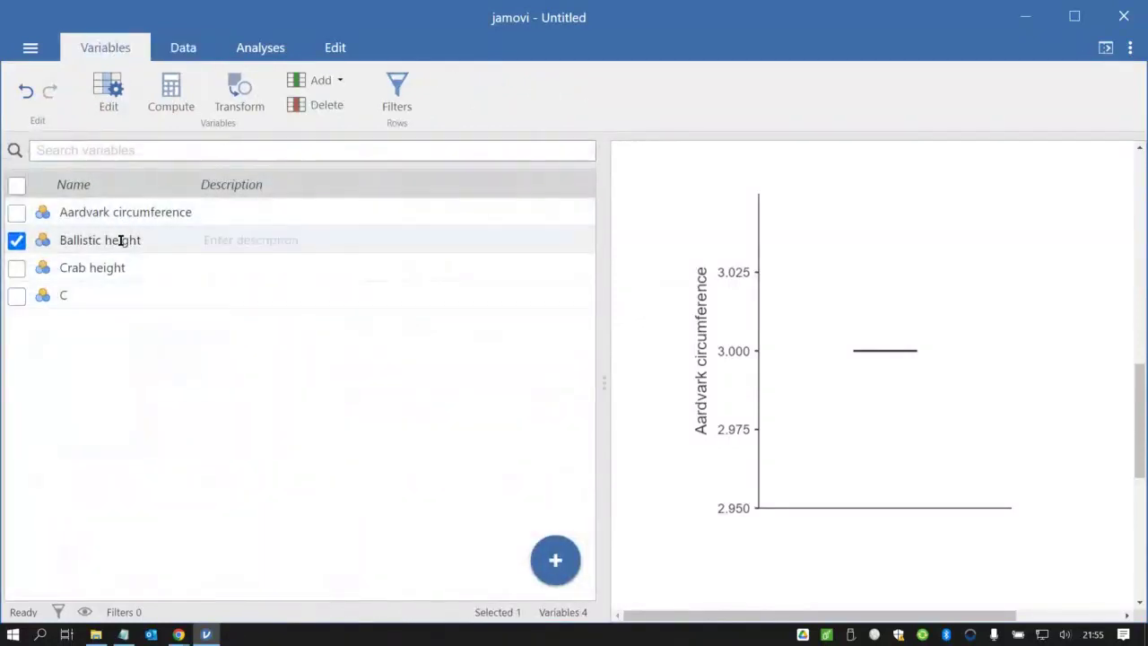
pyautogui.click(87, 298)
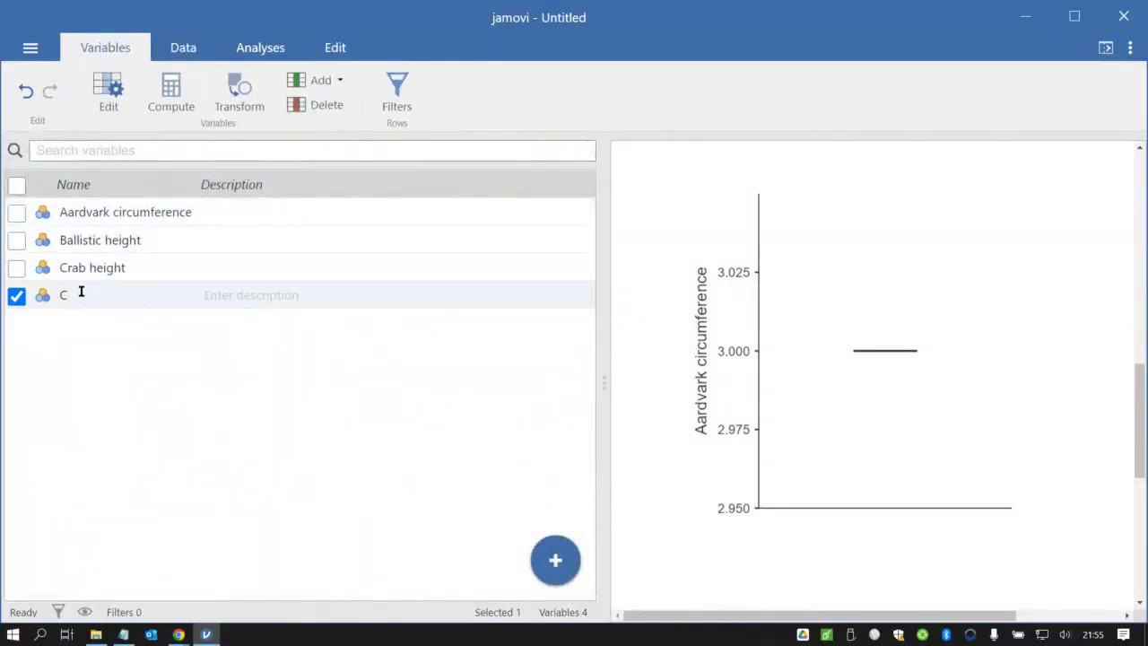
pyautogui.doubleClick(80, 267)
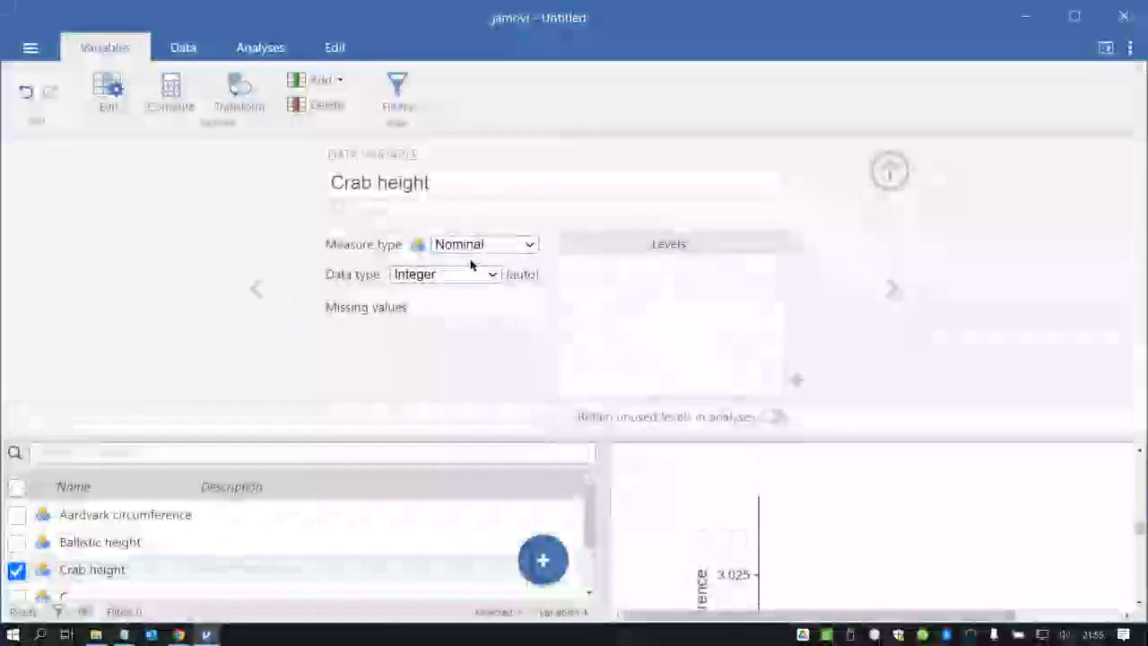
pyautogui.click(485, 247)
pyautogui.click(486, 294)
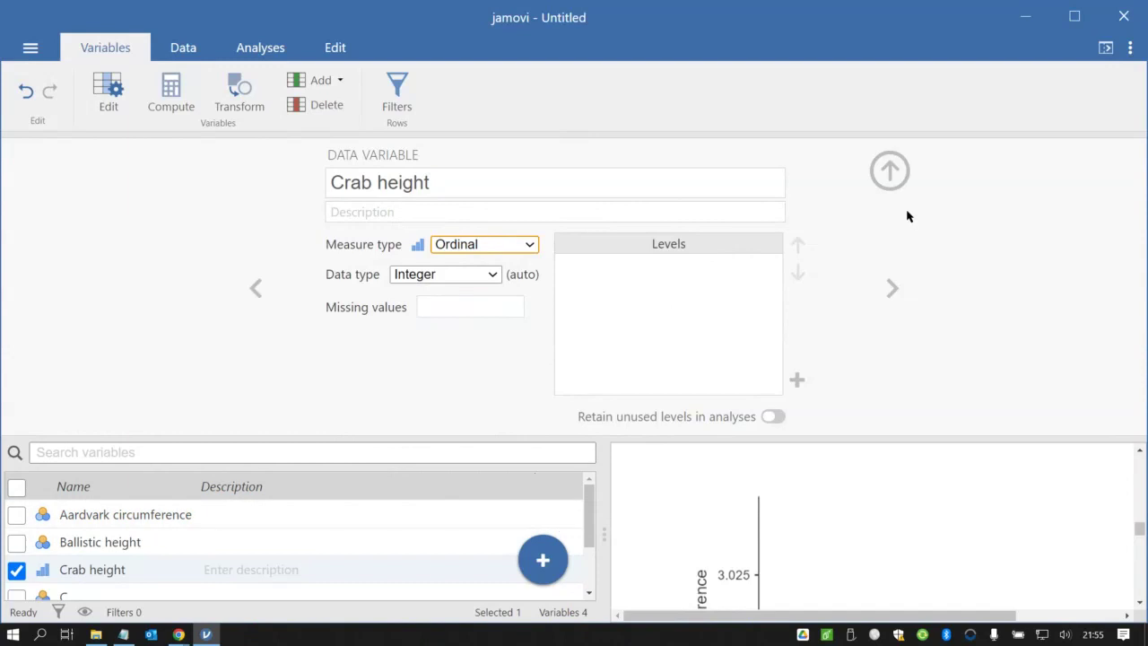
pyautogui.click(890, 171)
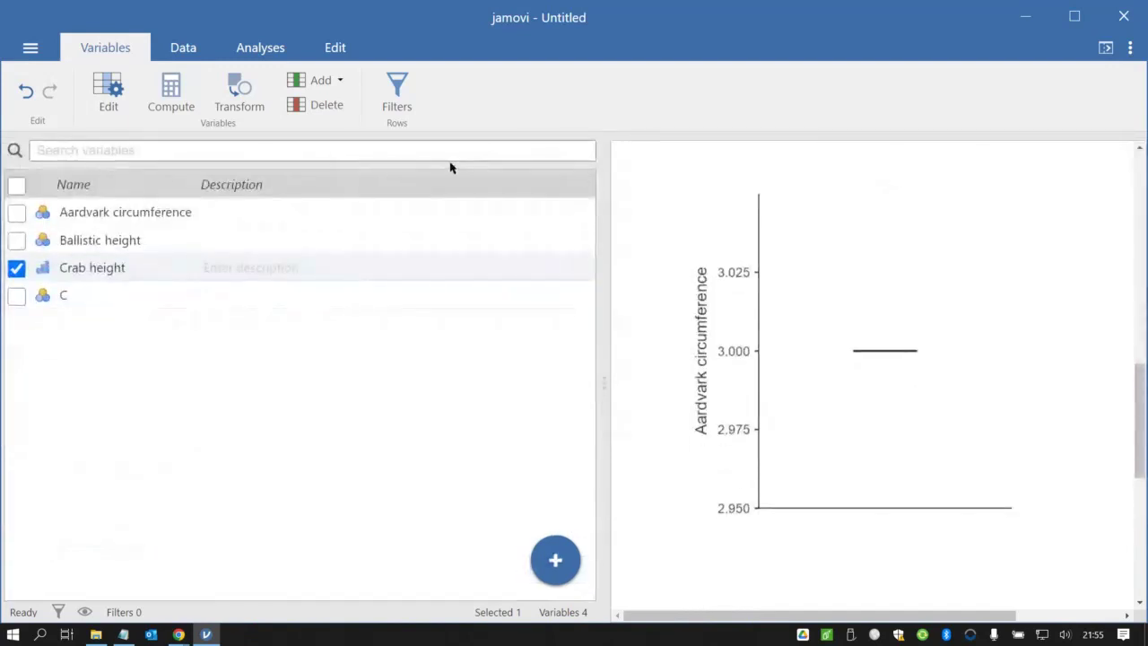
# Enter Ballistic height values 3, 3, 2 and 2 in the new rows.
pyautogui.click(185, 58)
pyautogui.click(299, 235)
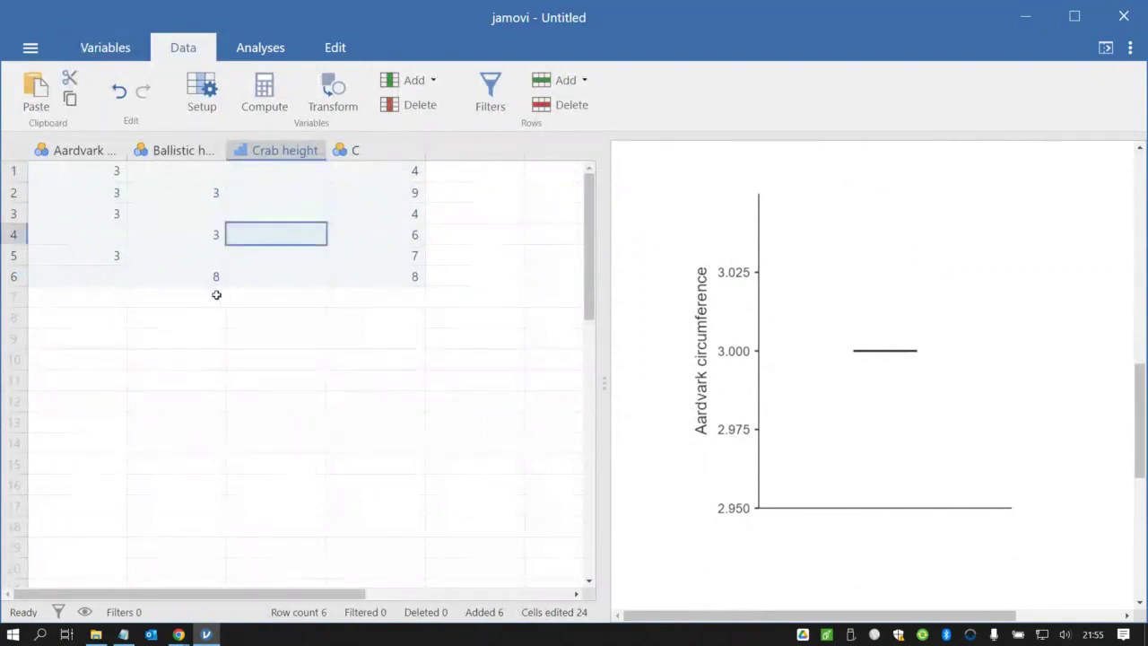
pyautogui.click(216, 294)
pyautogui.write('3')
pyautogui.press('Return')
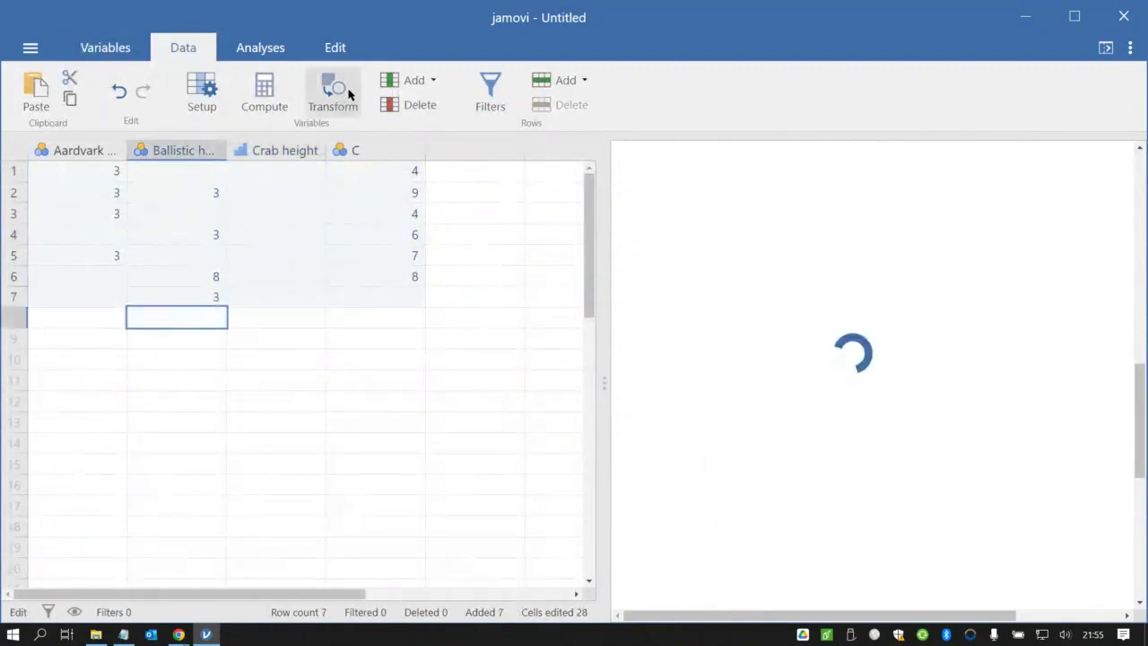
pyautogui.write('3')
pyautogui.press('Return')
pyautogui.press('Return')
pyautogui.write('2')
pyautogui.press('Return')
pyautogui.press('Up')
pyautogui.press('Up')
pyautogui.write('2')
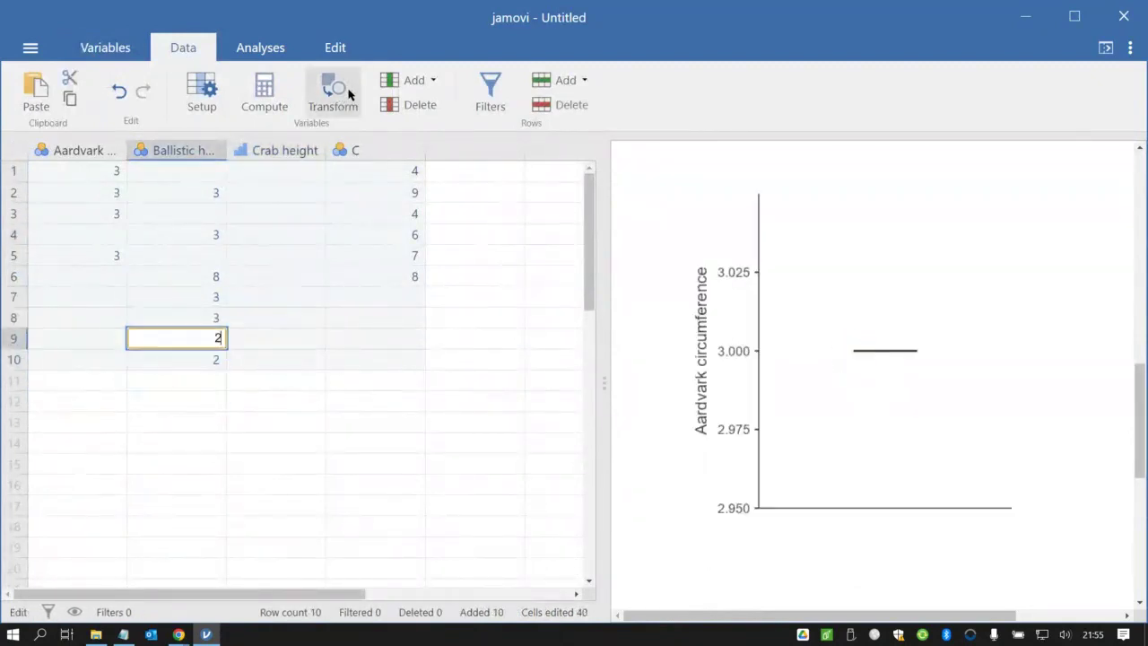
# Enter Aardvark circumference values 3, 3, 3 and 33 in rows 7 to 10.
pyautogui.press('Left')
pyautogui.press('Up')
pyautogui.press('Up')
pyautogui.write('3')
pyautogui.press('Return')
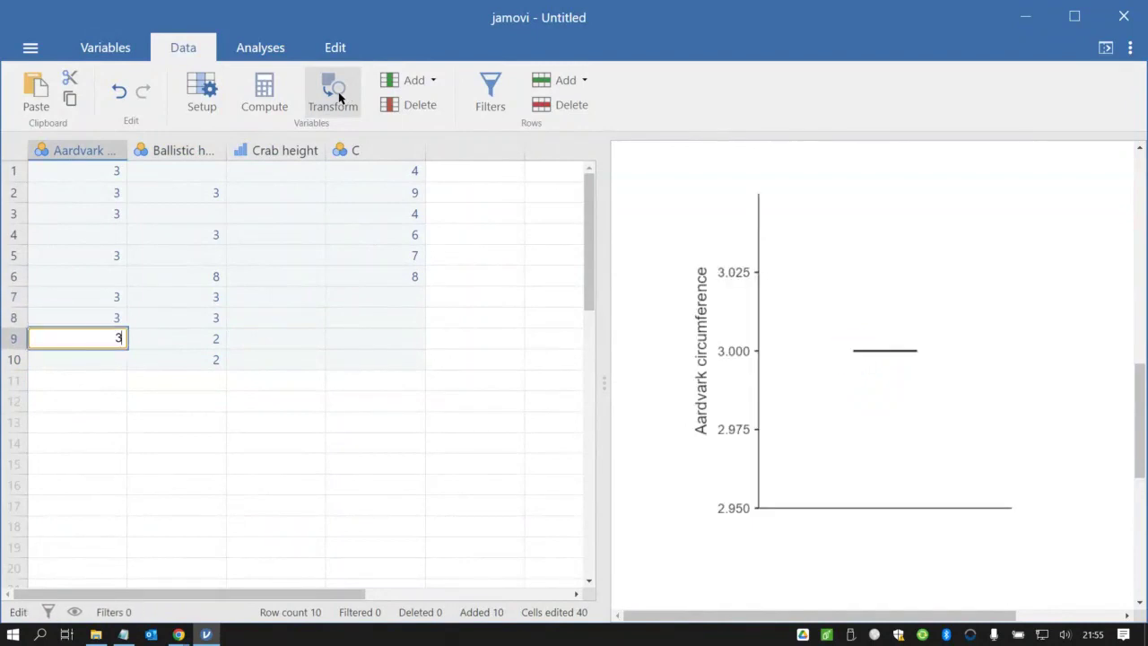
pyautogui.write('3')
pyautogui.press('Return')
pyautogui.write('3')
pyautogui.press('Return')
pyautogui.write('33')
pyautogui.press('Tab')
pyautogui.press('Tab')
# Enter 2 in column C and fill Crab height cells with 3 and several 4s.
pyautogui.press('Up')
pyautogui.press('Right')
pyautogui.write('2')
pyautogui.press('Up')
pyautogui.press('Left')
pyautogui.write('3')
pyautogui.press('Up')
pyautogui.press('Up')
pyautogui.write('4')
pyautogui.press('Up')
pyautogui.press('Up')
pyautogui.write('4')
pyautogui.press('Up')
pyautogui.write('4')
pyautogui.press('Up')
pyautogui.write('4')
pyautogui.press('Down')
pyautogui.press('Down')
pyautogui.press('Down')
# Enter 5 in Crab height rows 8 and 10.
pyautogui.press('Down')
pyautogui.press('Down')
pyautogui.press('Down')
pyautogui.press('Down')
pyautogui.write('5')
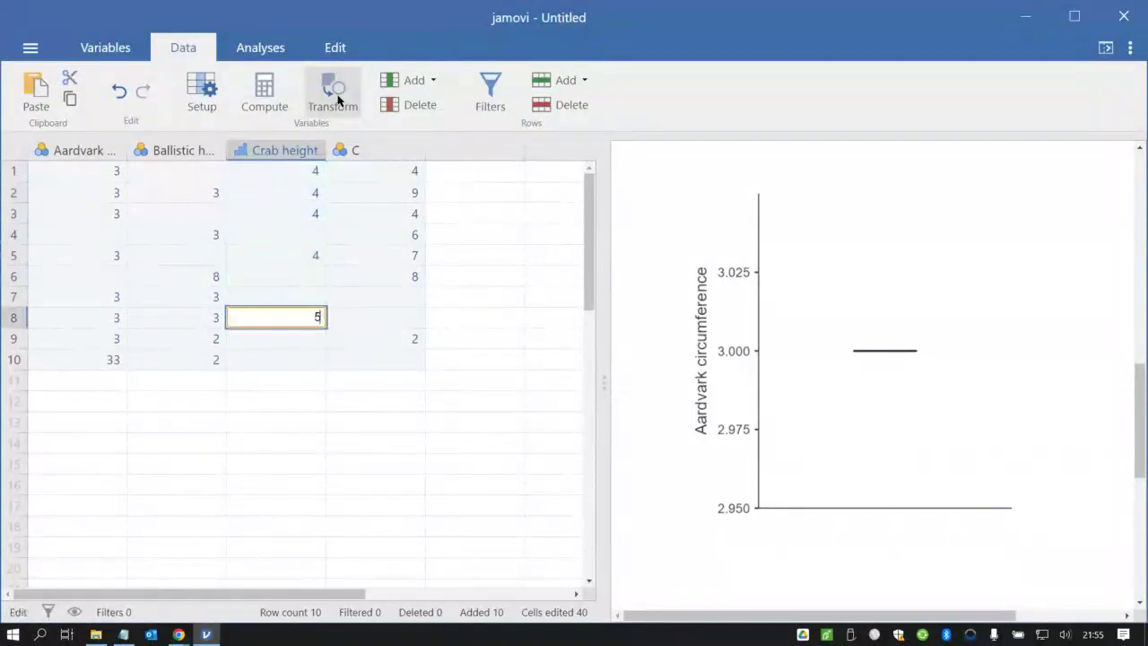
pyautogui.press('Return')
pyautogui.press('Down')
pyautogui.write('5')
pyautogui.press('Return')
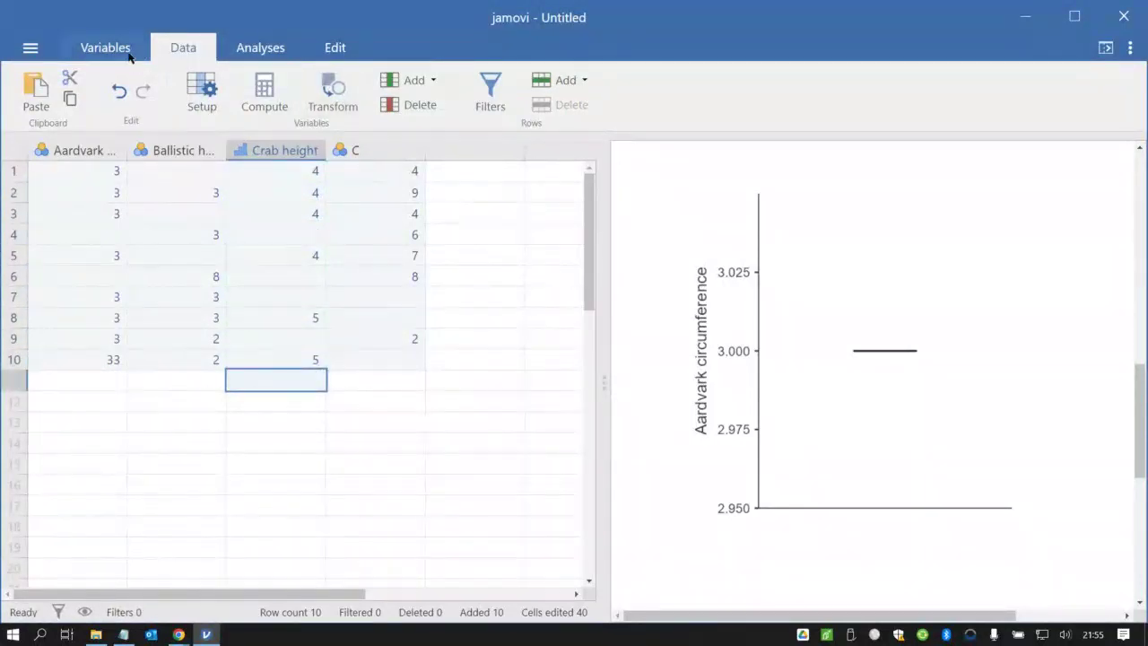
# Create an empty Descriptives analysis from the Exploration menu.
pyautogui.click(266, 59)
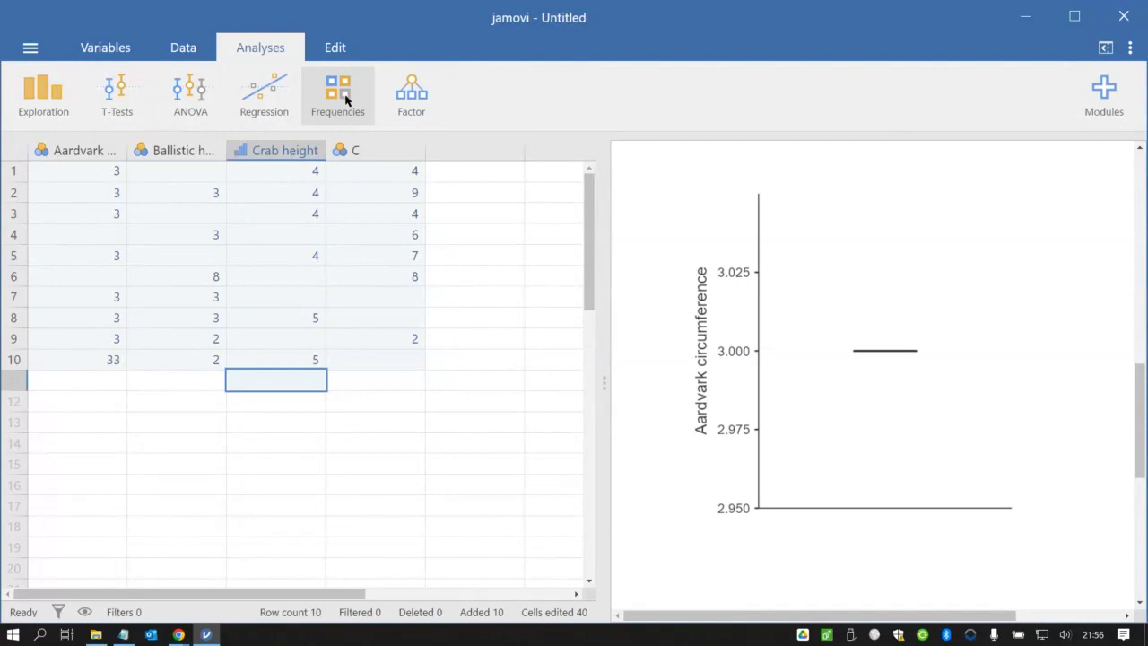
pyautogui.click(413, 101)
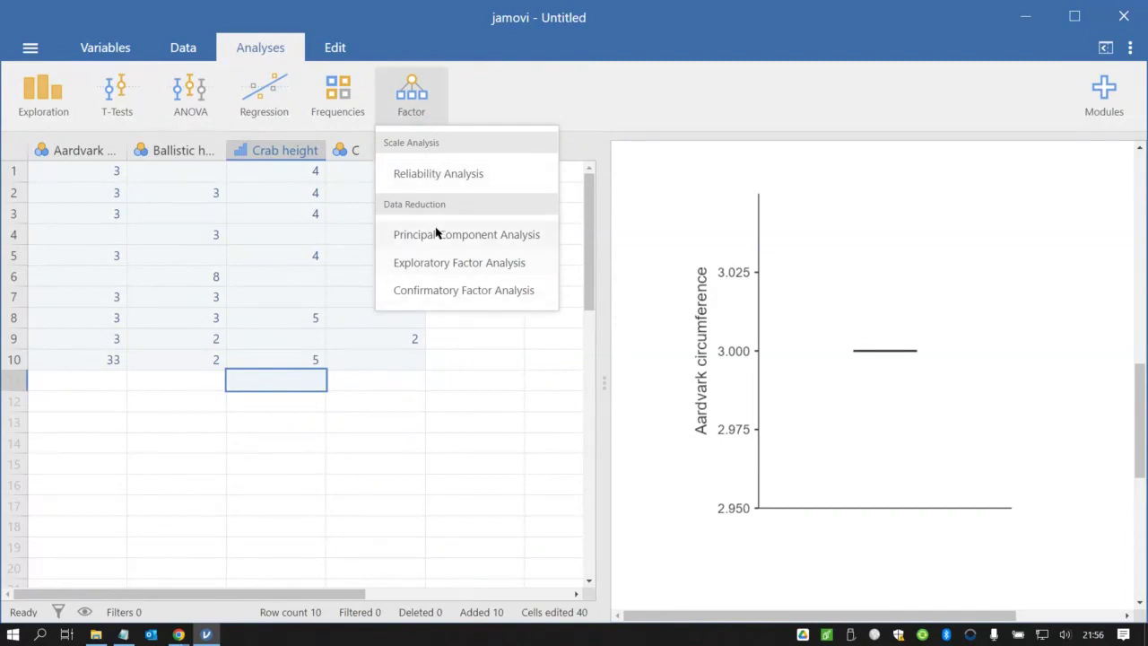
pyautogui.click(38, 104)
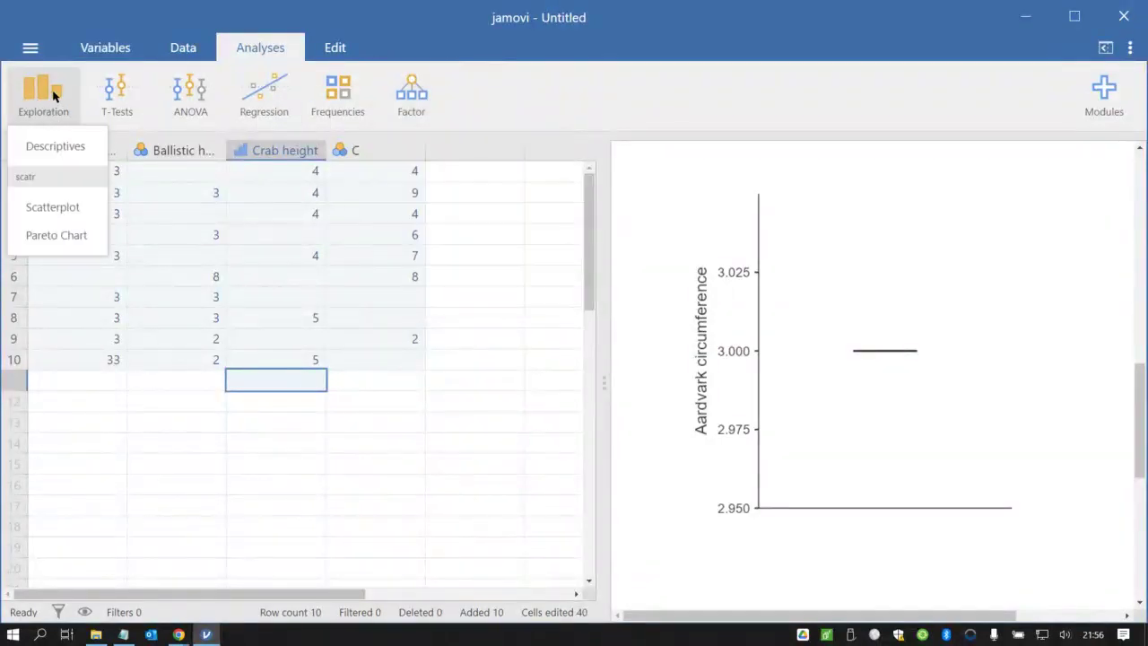
pyautogui.click(51, 151)
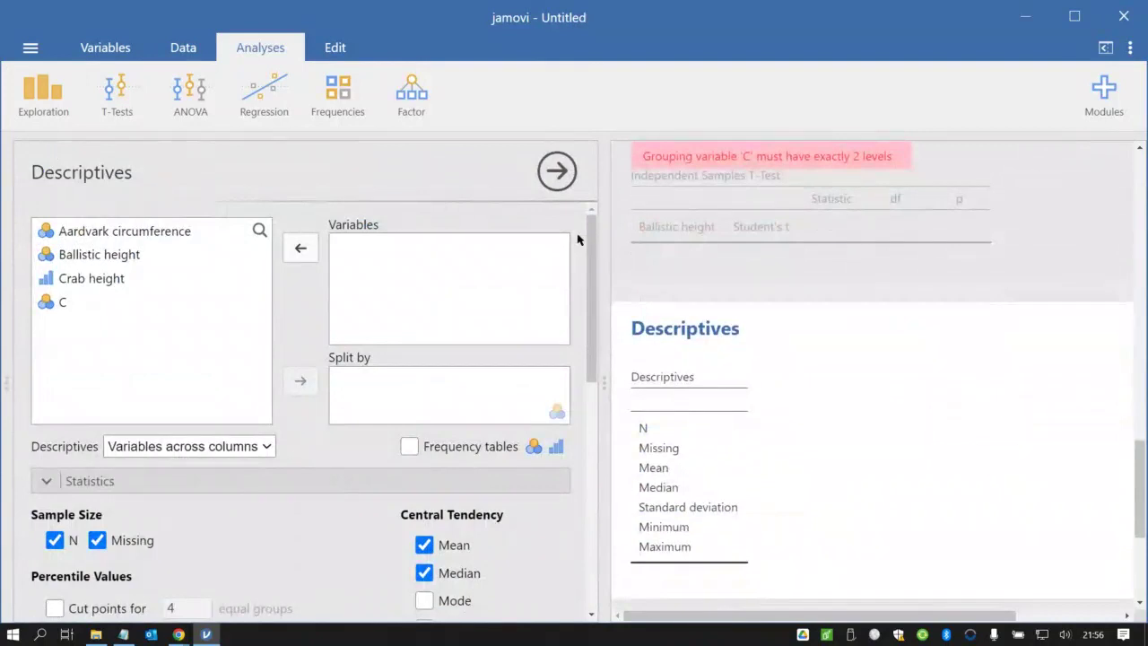
# Add Aardvark circumference, Ballistic height, Crab height and C to the Descriptives variables.
pyautogui.click(119, 233)
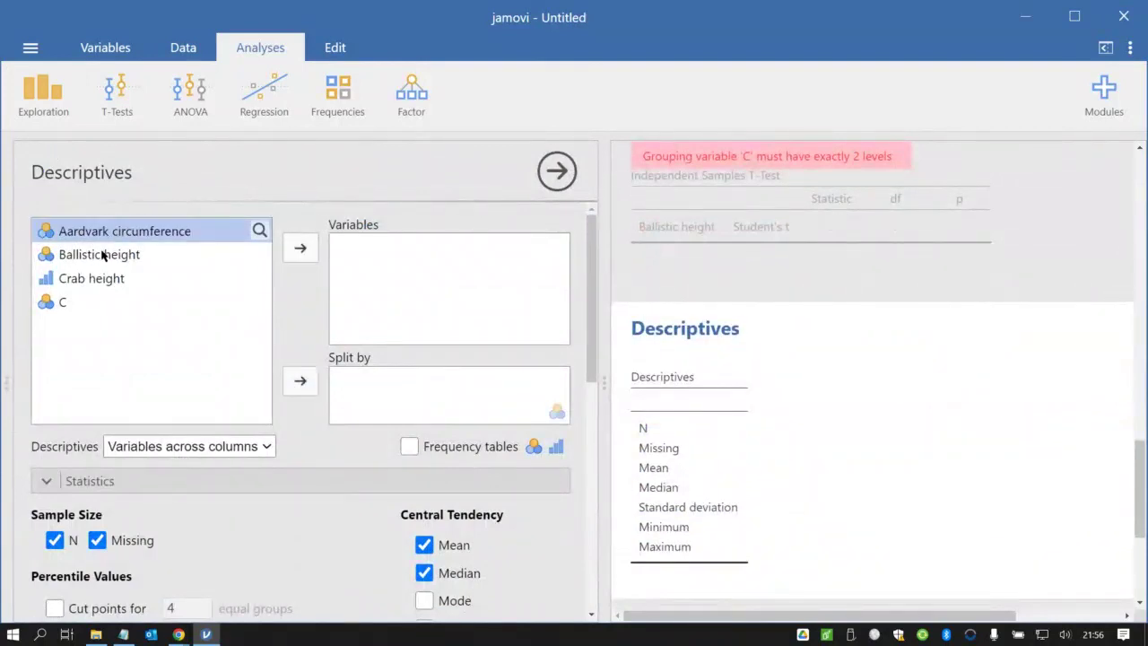
pyautogui.keyDown('shift'); pyautogui.click(63, 305); pyautogui.keyUp('shift')
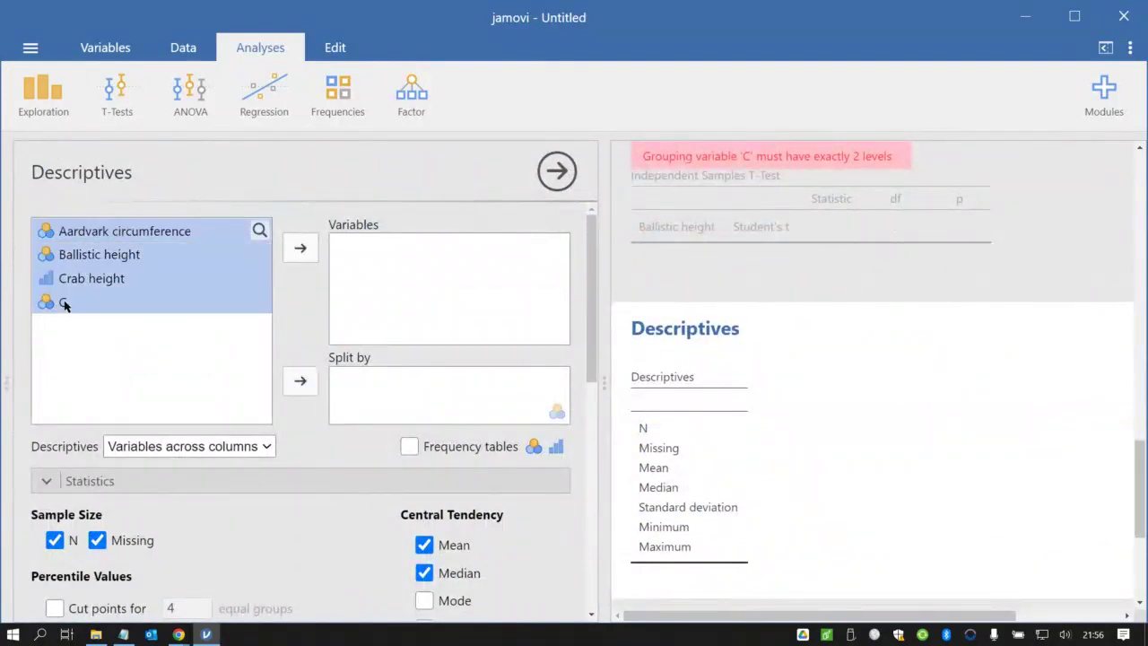
pyautogui.click(301, 250)
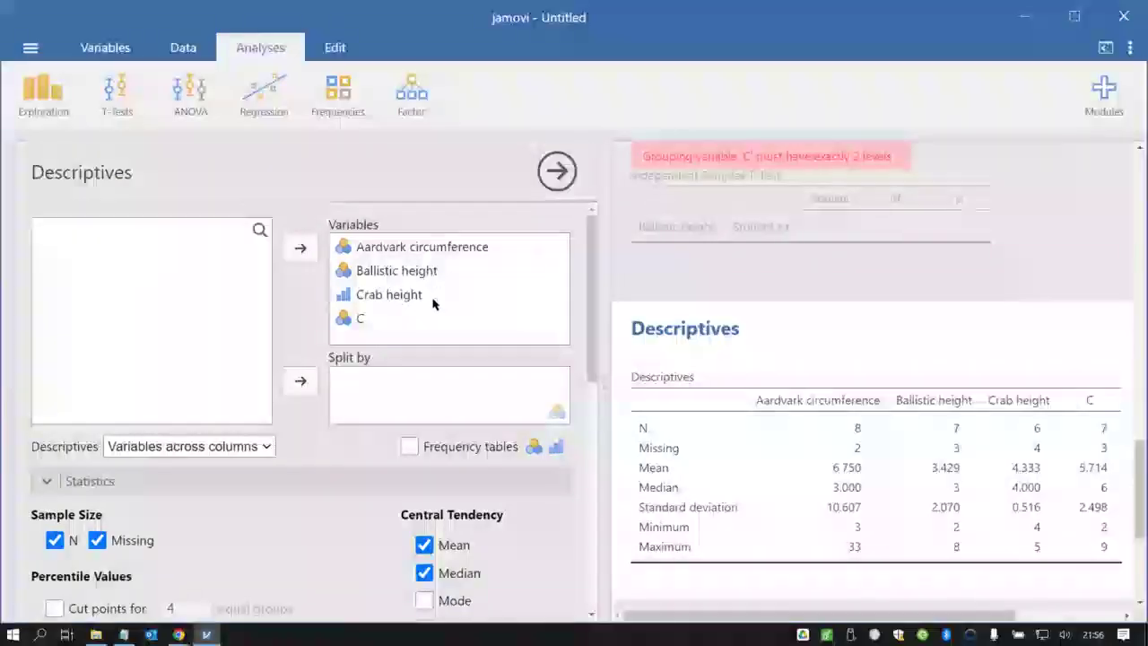
pyautogui.scroll(-1, 594, 299)
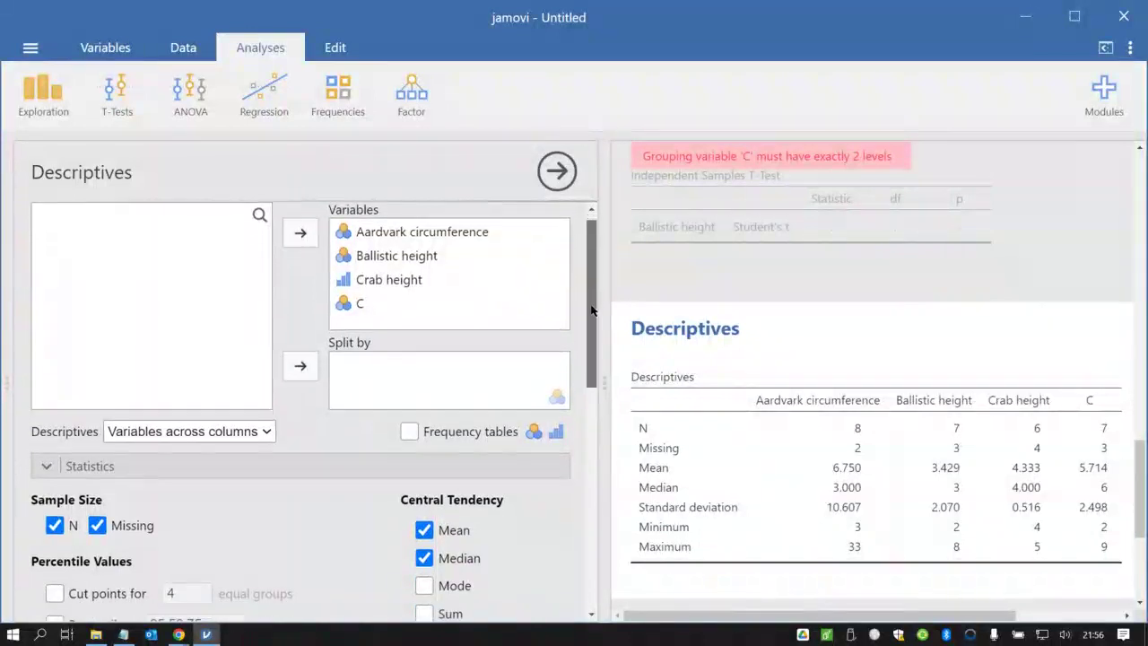
pyautogui.moveTo(1135, 476)
pyautogui.mouseDown()
pyautogui.moveTo(1132, 517)
pyautogui.moveTo(1132, 492)
pyautogui.mouseUp()
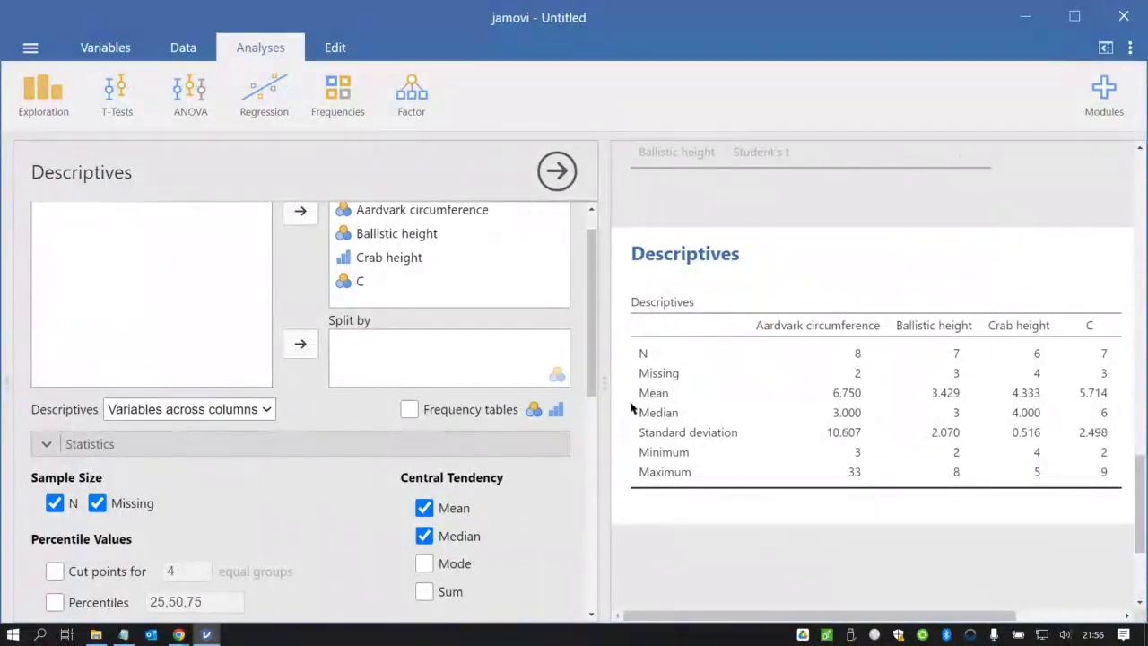
# Add Mode, Sum, Skewness and Kurtosis to the Descriptives statistics.
pyautogui.click(47, 444)
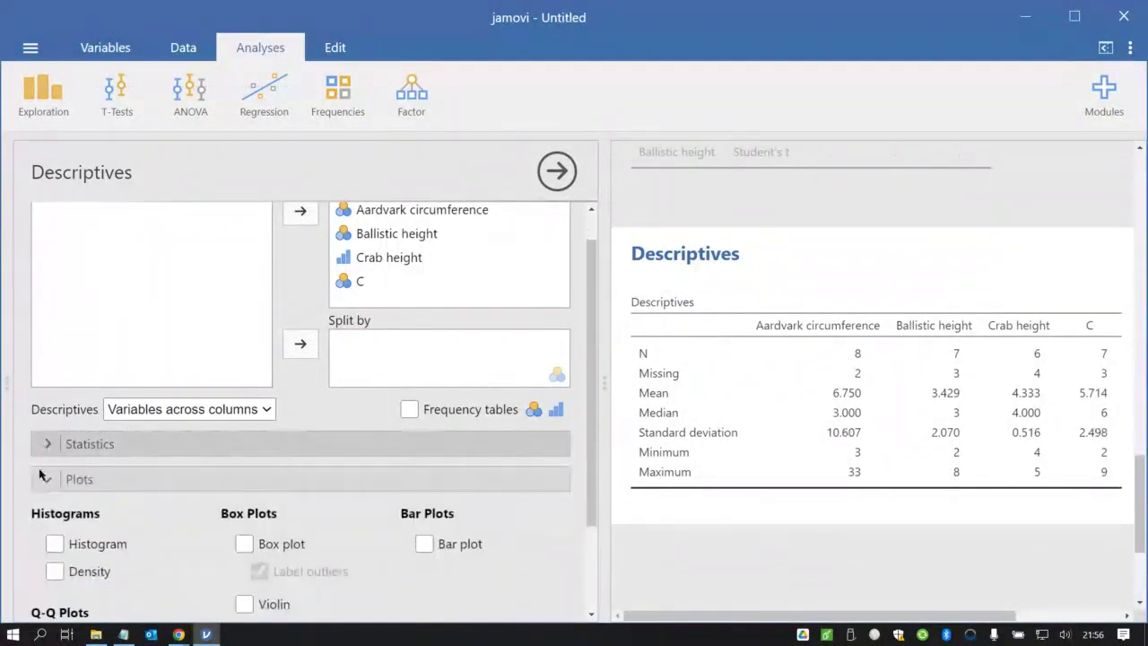
pyautogui.click(42, 481)
pyautogui.click(47, 481)
pyautogui.moveTo(590, 381); pyautogui.dragTo(578, 481)
pyautogui.click(423, 407)
pyautogui.click(423, 435)
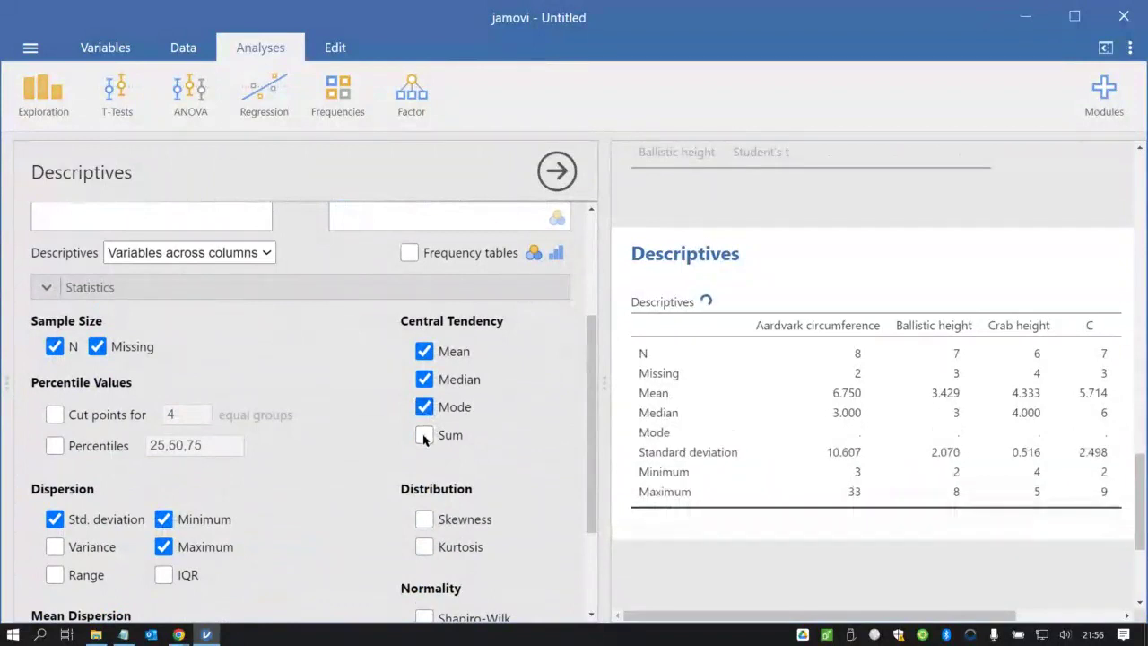
pyautogui.click(424, 519)
pyautogui.click(424, 547)
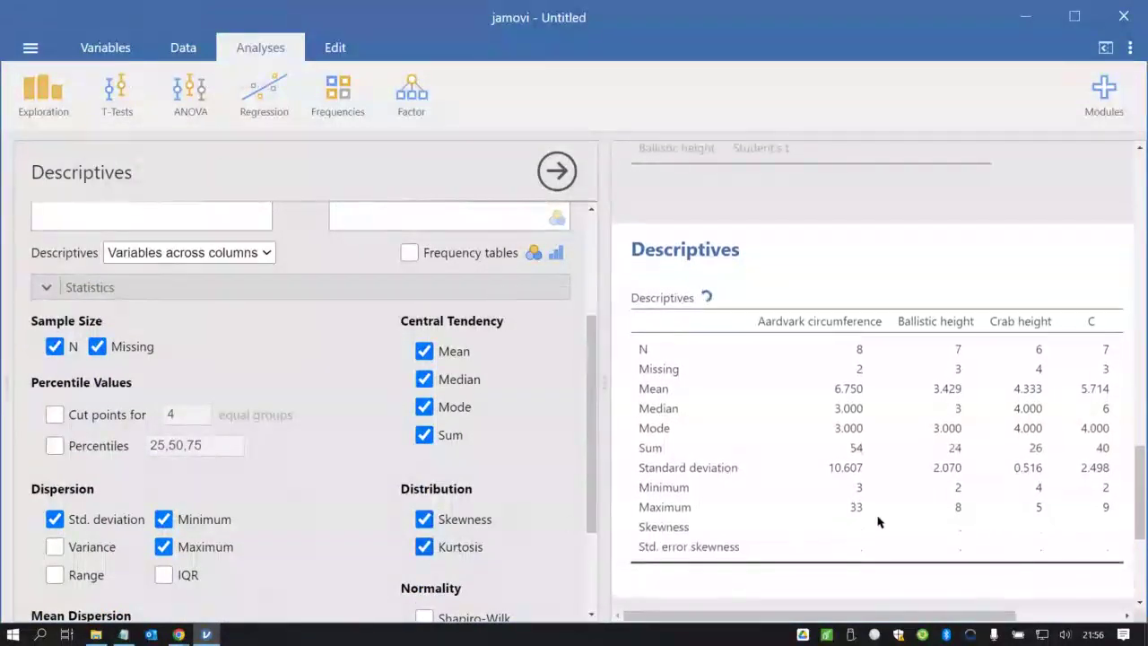
pyautogui.scroll(-1, 920, 392)
pyautogui.moveTo(588, 421); pyautogui.dragTo(588, 496)
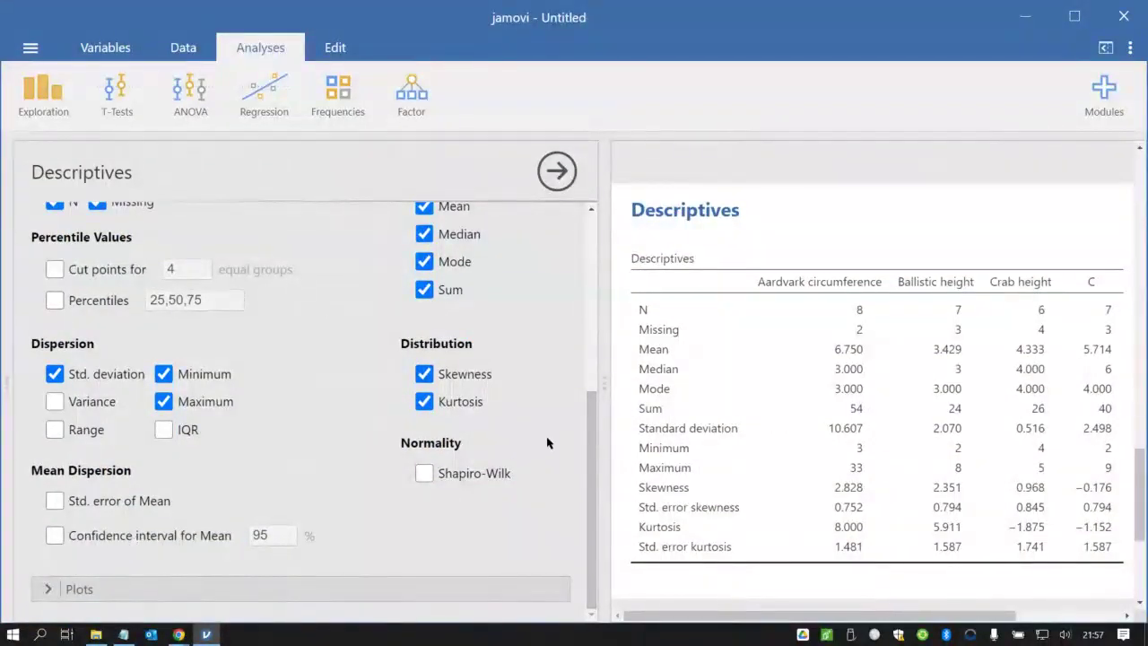
# Request box plot, density, histogram and bar plot for each variable.
pyautogui.click(49, 588)
pyautogui.scroll(-5, 330, 556)
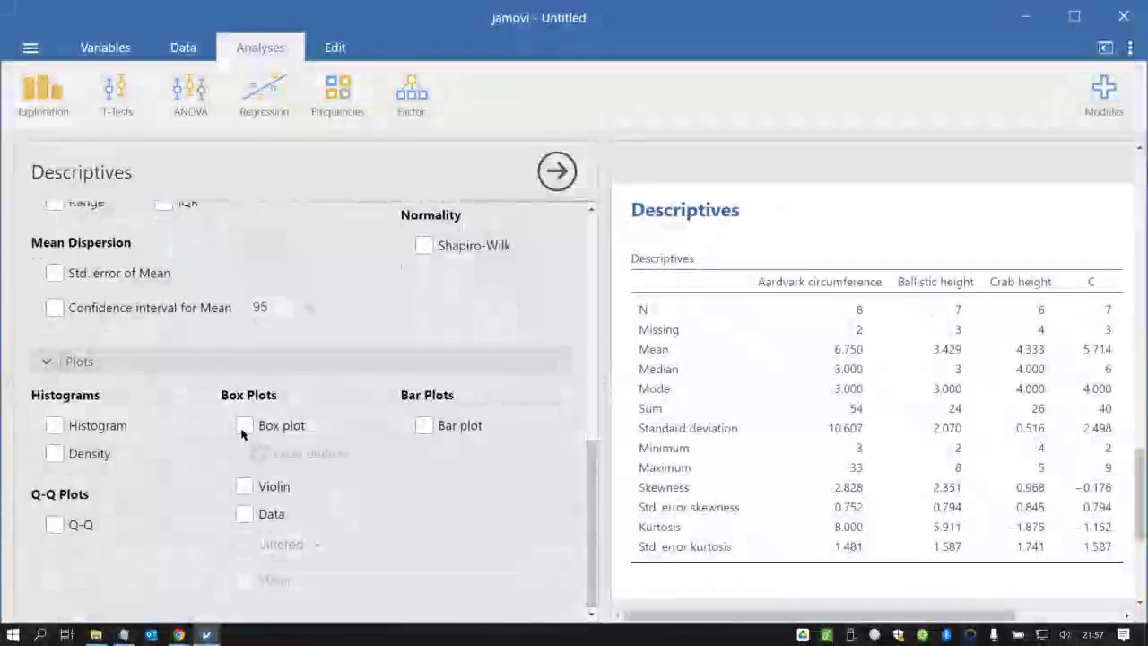
pyautogui.click(244, 425)
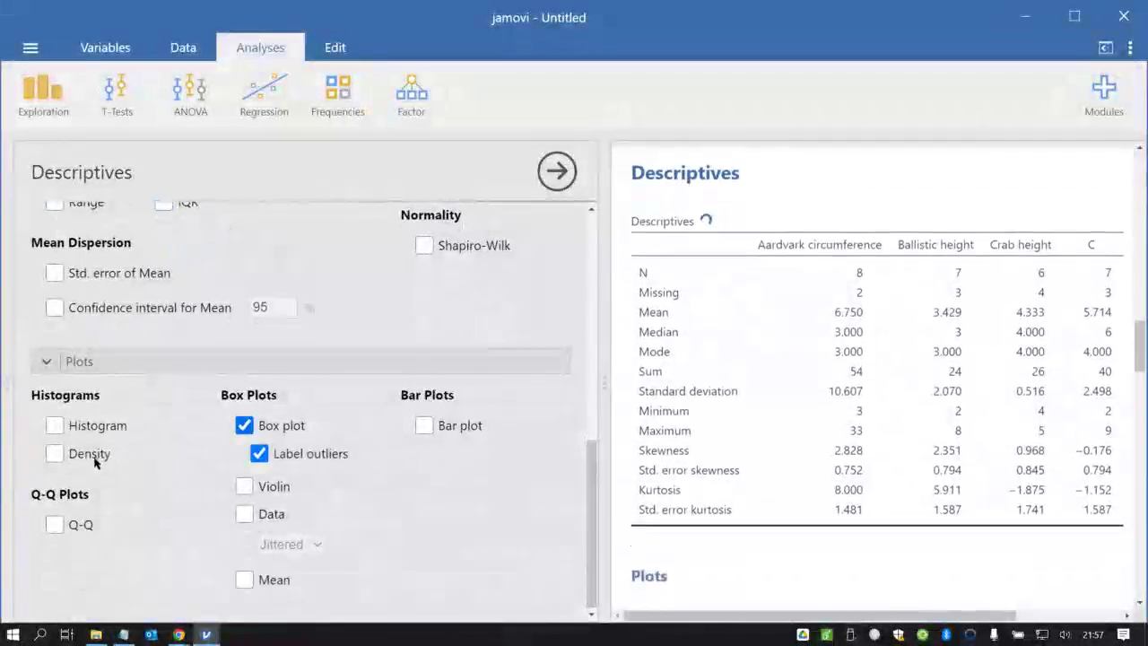
pyautogui.click(89, 452)
pyautogui.click(93, 428)
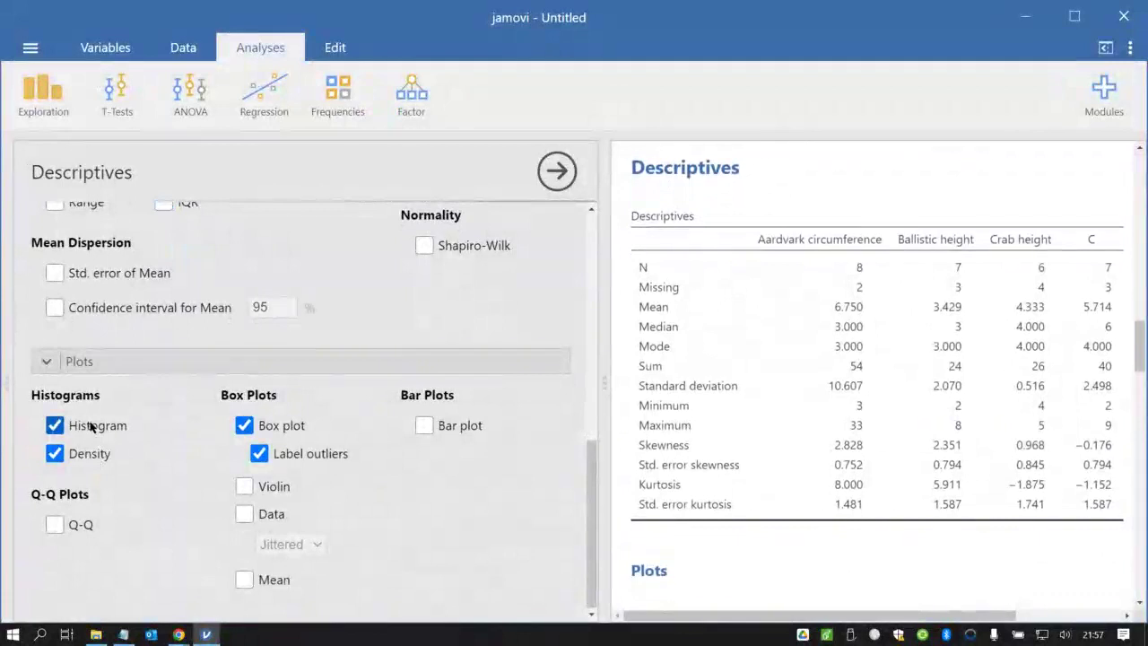
pyautogui.click(455, 425)
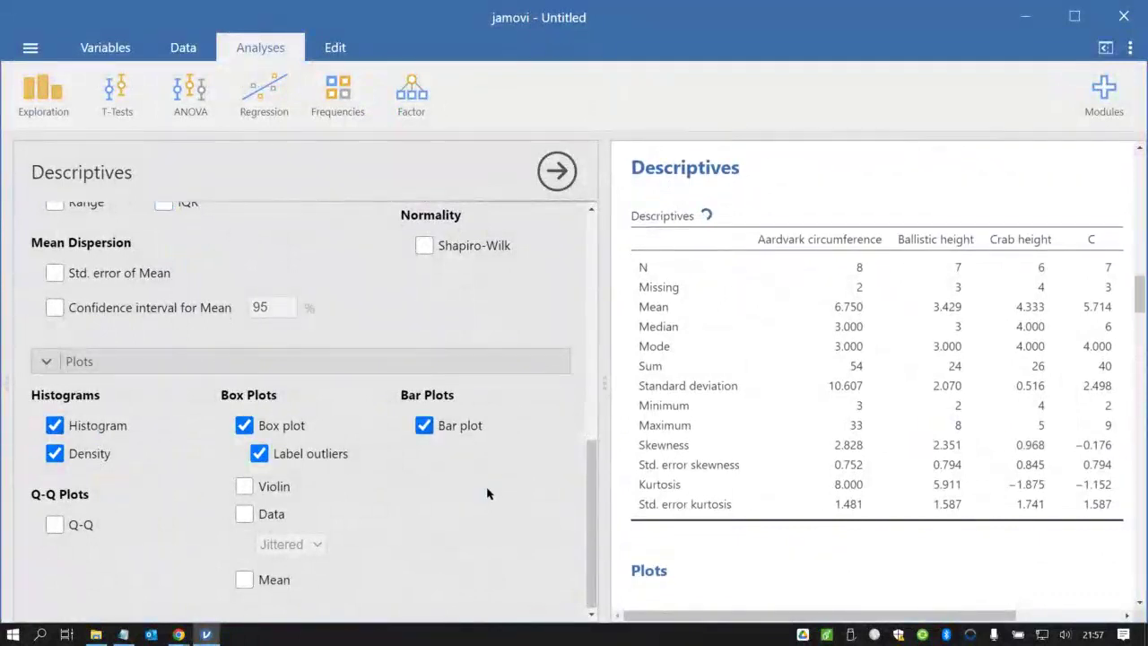
# Run an independent samples t-test of Aardvark circumference grouped by Crab height.
pyautogui.click(126, 106)
pyautogui.click(146, 147)
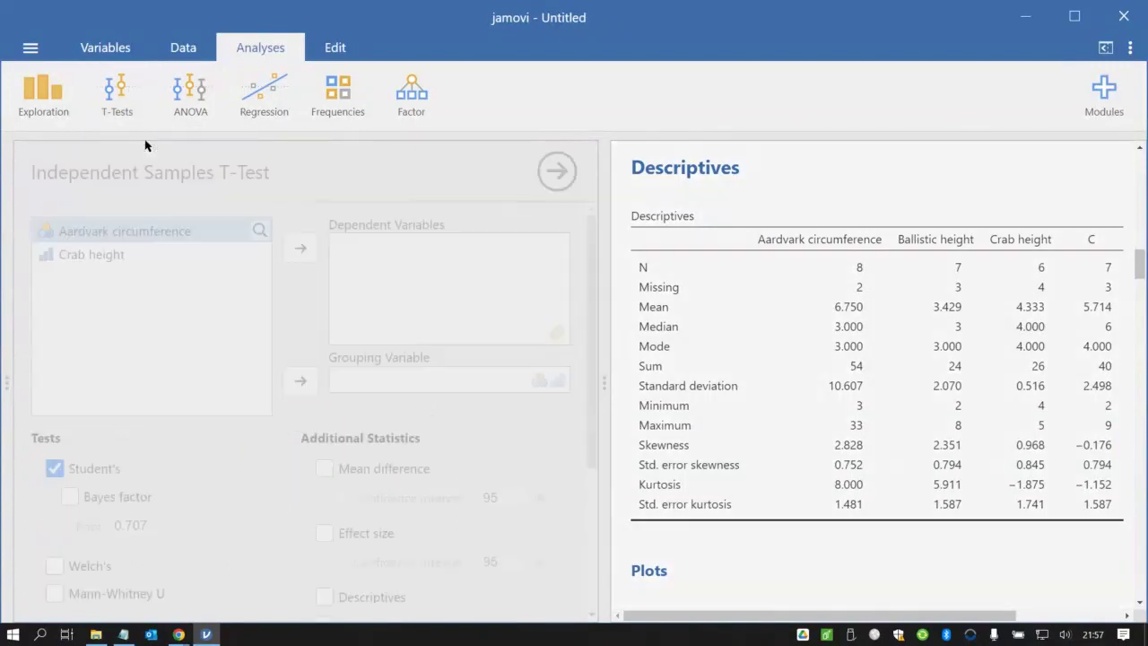
pyautogui.click(300, 247)
pyautogui.click(117, 255)
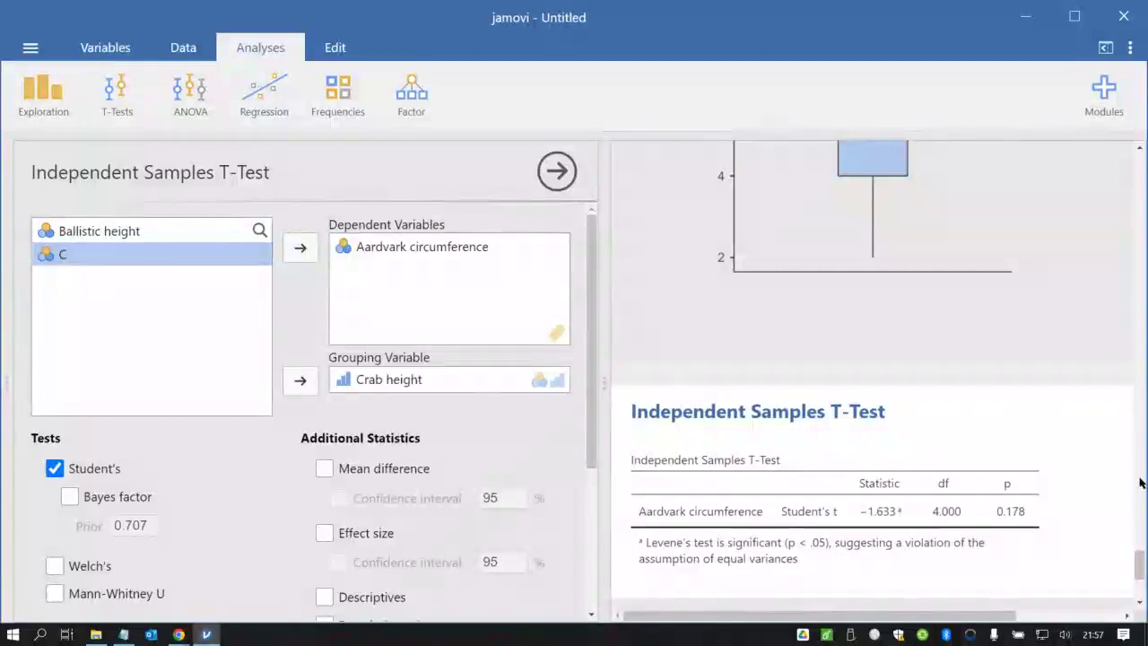
# Review the results and Descriptives settings, then return to the t-test settings.
pyautogui.moveTo(1136, 563); pyautogui.dragTo(1128, 280)
pyautogui.scroll(-15, 778, 256)
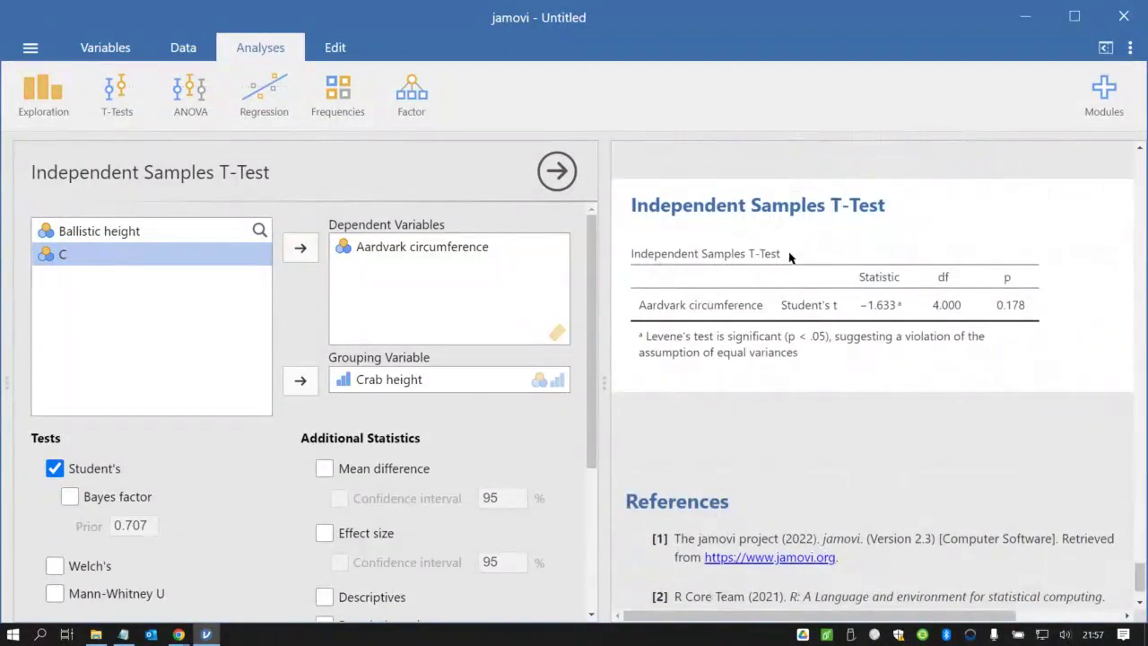
pyautogui.moveTo(1132, 583); pyautogui.dragTo(1137, 538)
pyautogui.click(830, 232)
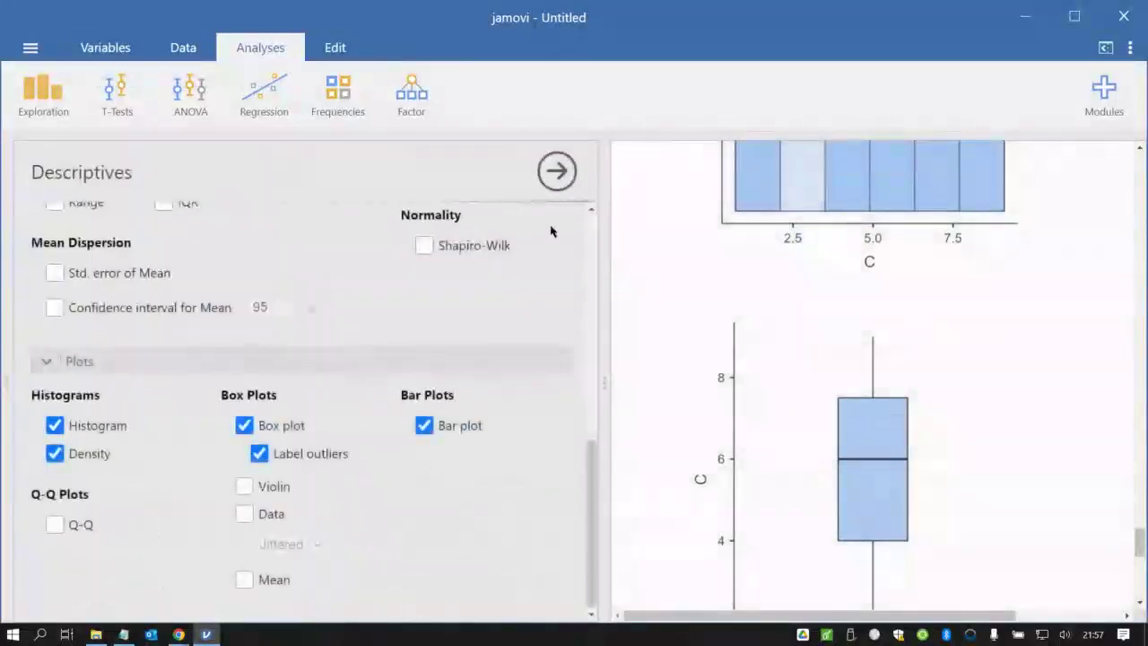
pyautogui.moveTo(591, 477); pyautogui.dragTo(584, 215)
pyautogui.moveTo(1133, 531); pyautogui.dragTo(1129, 572)
pyautogui.click(708, 367)
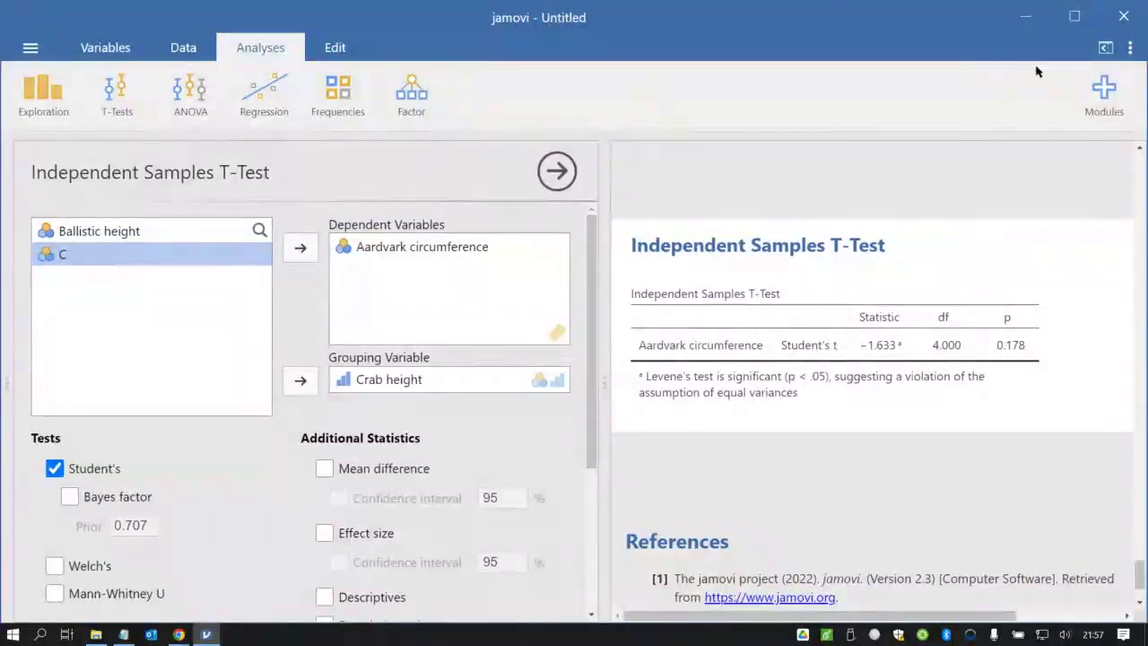
pyautogui.click(1104, 92)
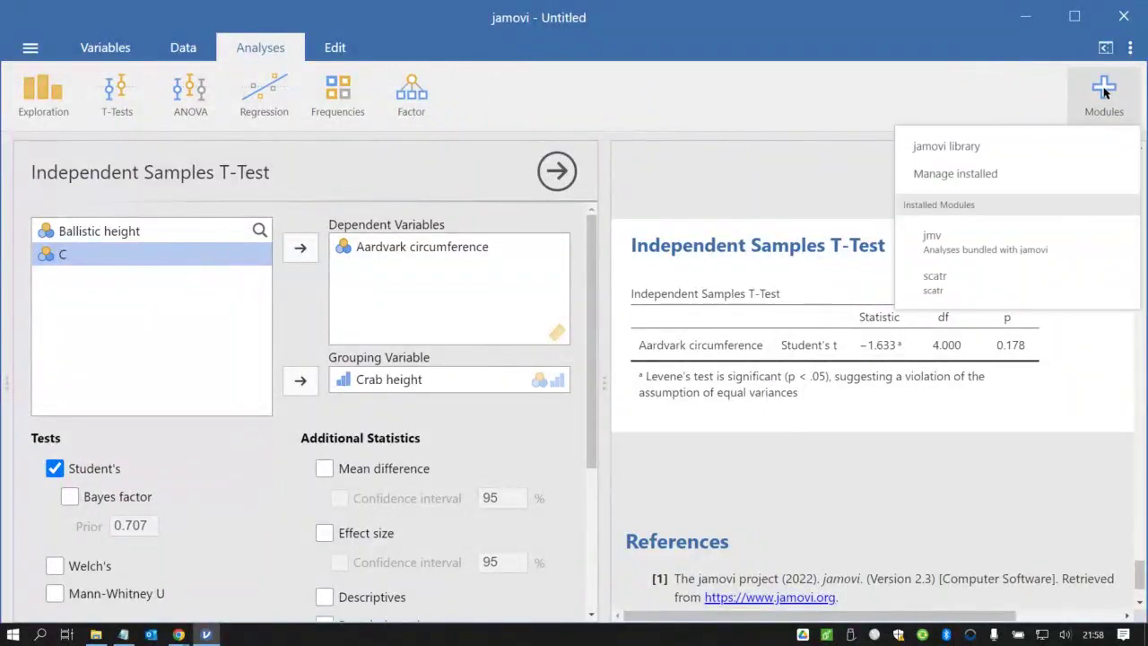
pyautogui.click(947, 151)
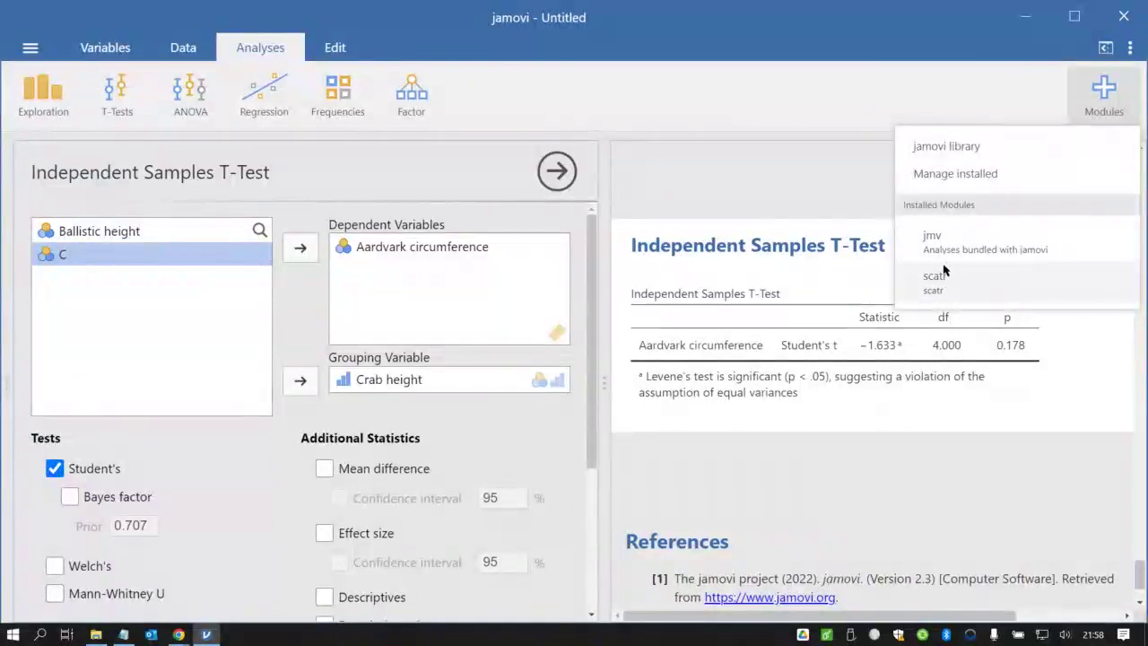
pyautogui.click(945, 148)
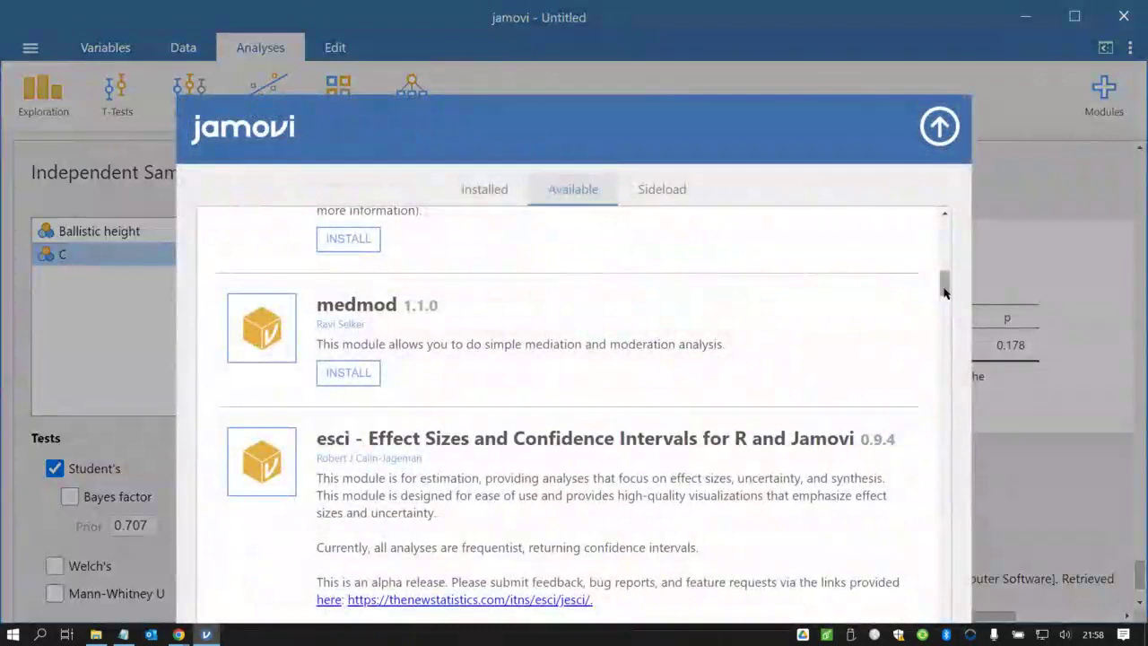
pyautogui.moveTo(943, 282); pyautogui.dragTo(1137, 381)
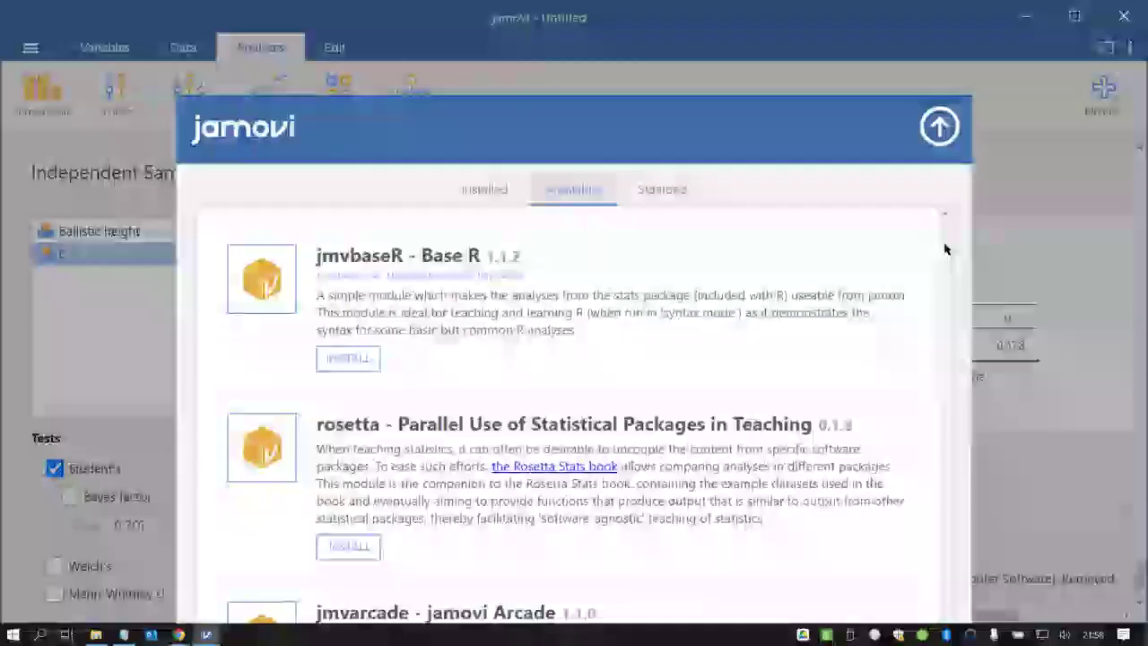
pyautogui.scroll(5, 945, 248)
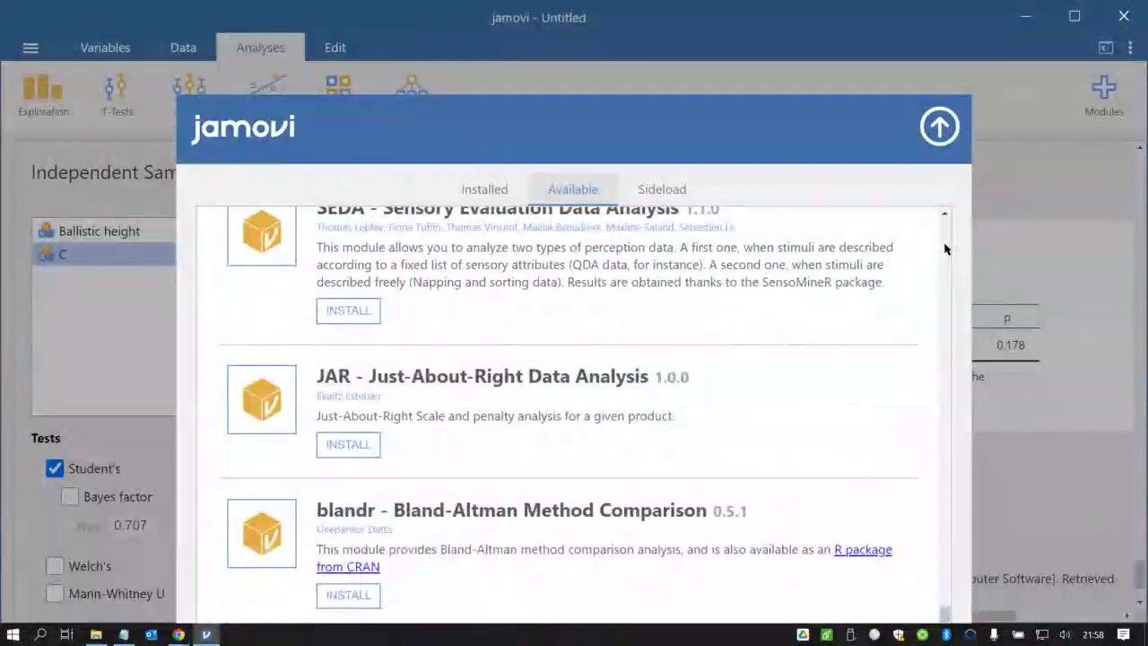
pyautogui.scroll(10, 942, 250)
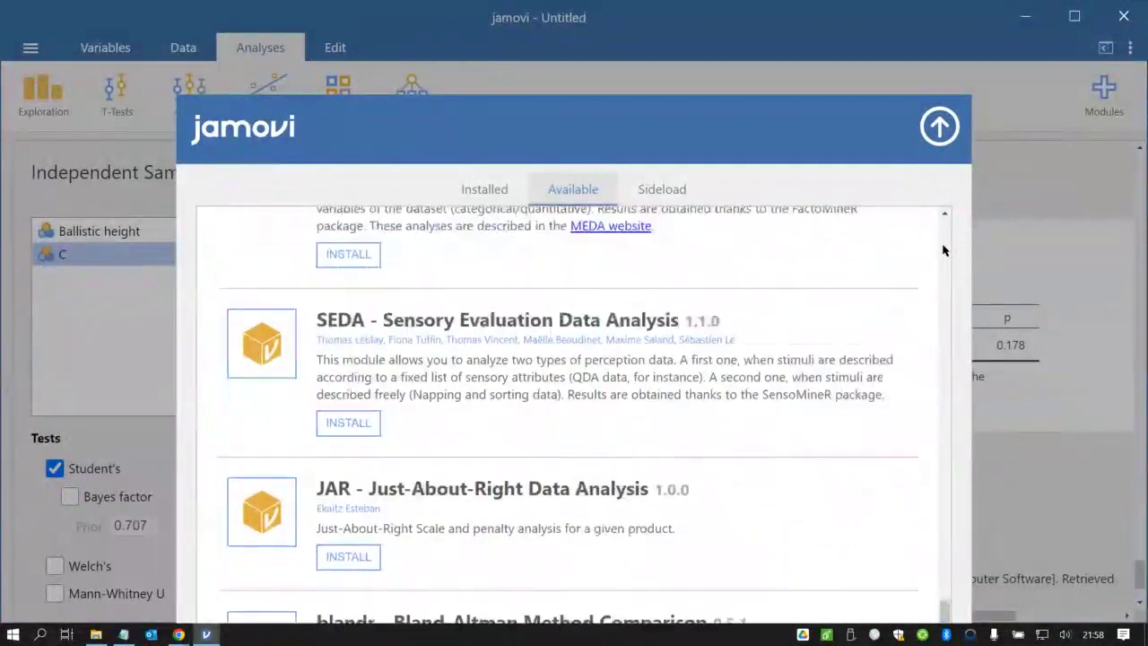
pyautogui.scroll(10, 942, 251)
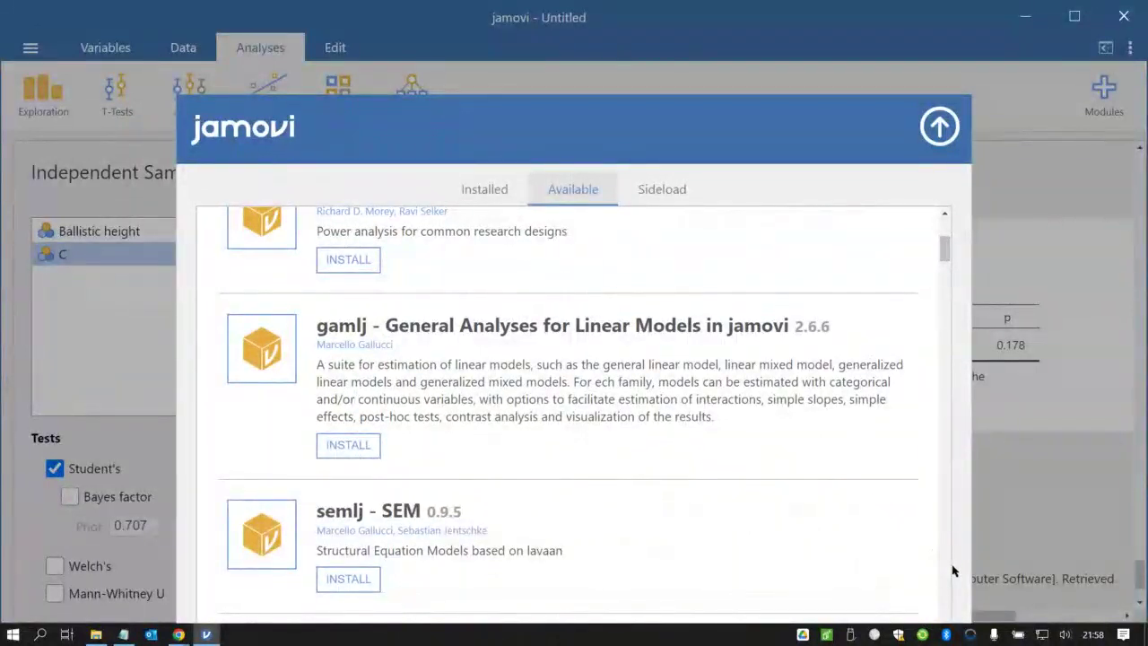
pyautogui.scroll(-5, 420, 320)
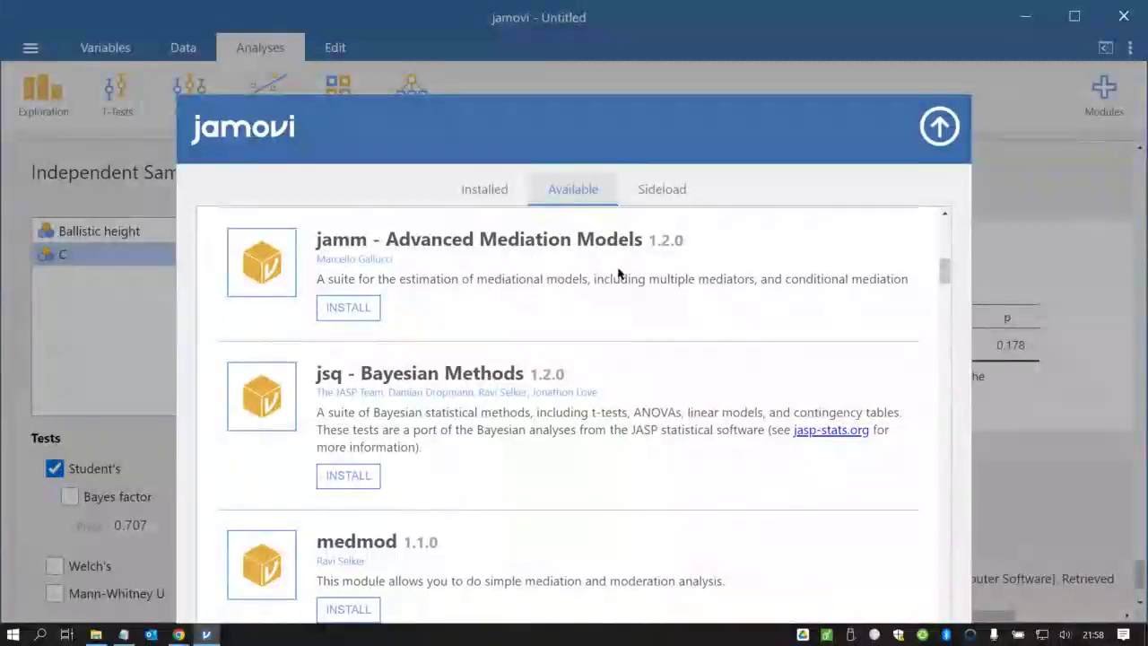
pyautogui.scroll(1, 945, 267)
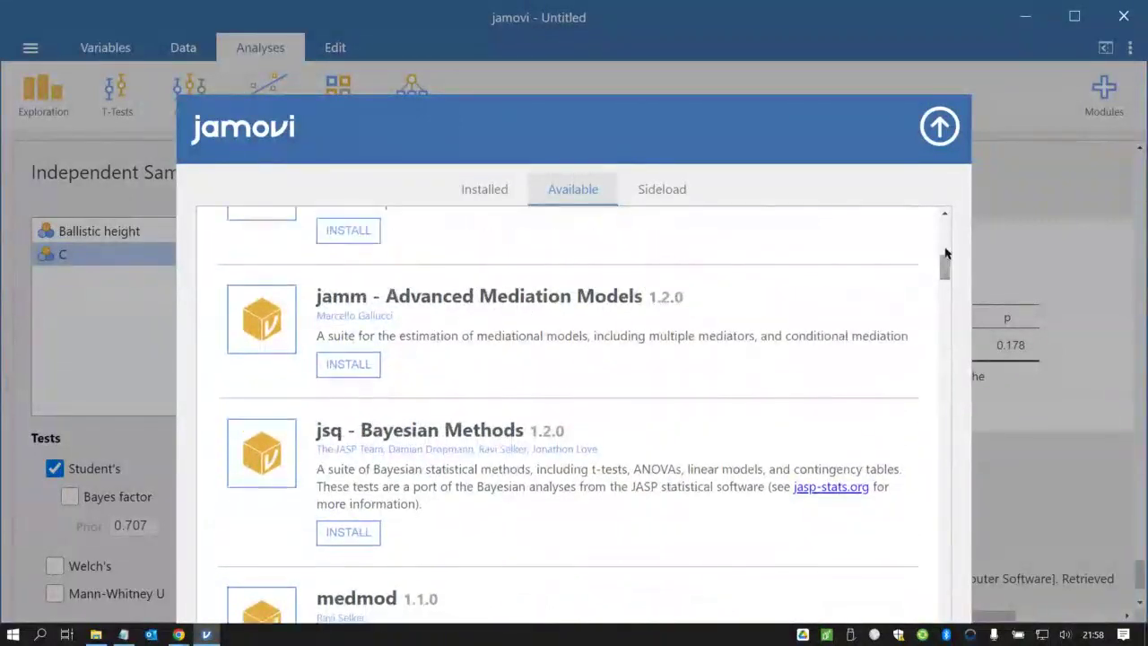
pyautogui.click(951, 142)
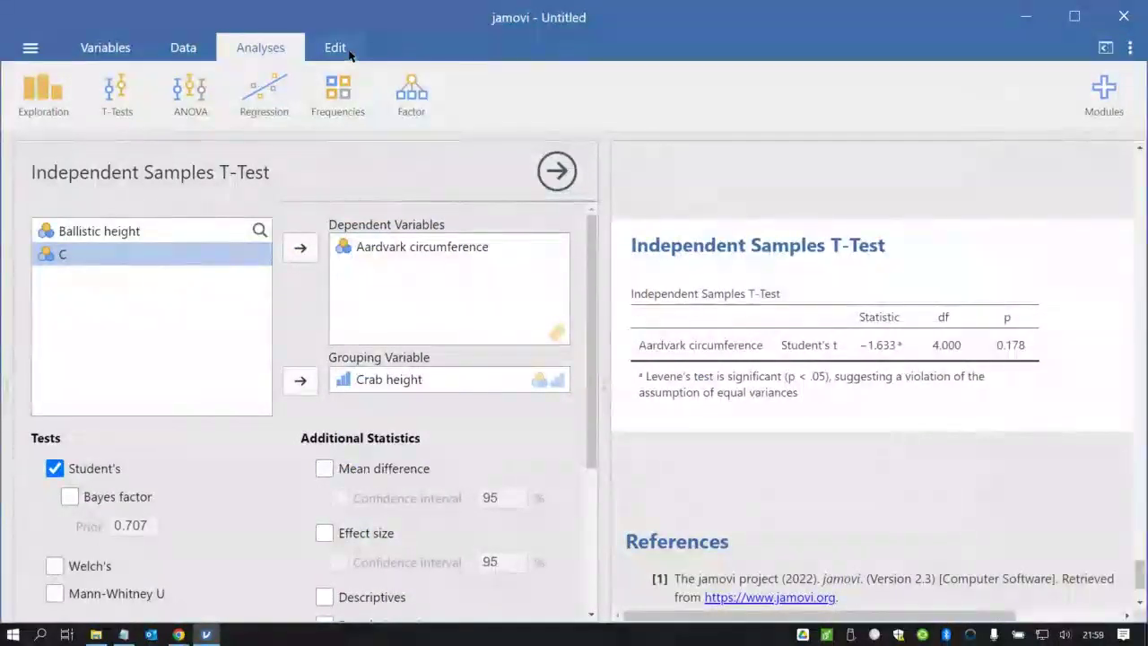
# Save the analysis file under the name test2 using Save As.
pyautogui.click(29, 48)
pyautogui.click(57, 303)
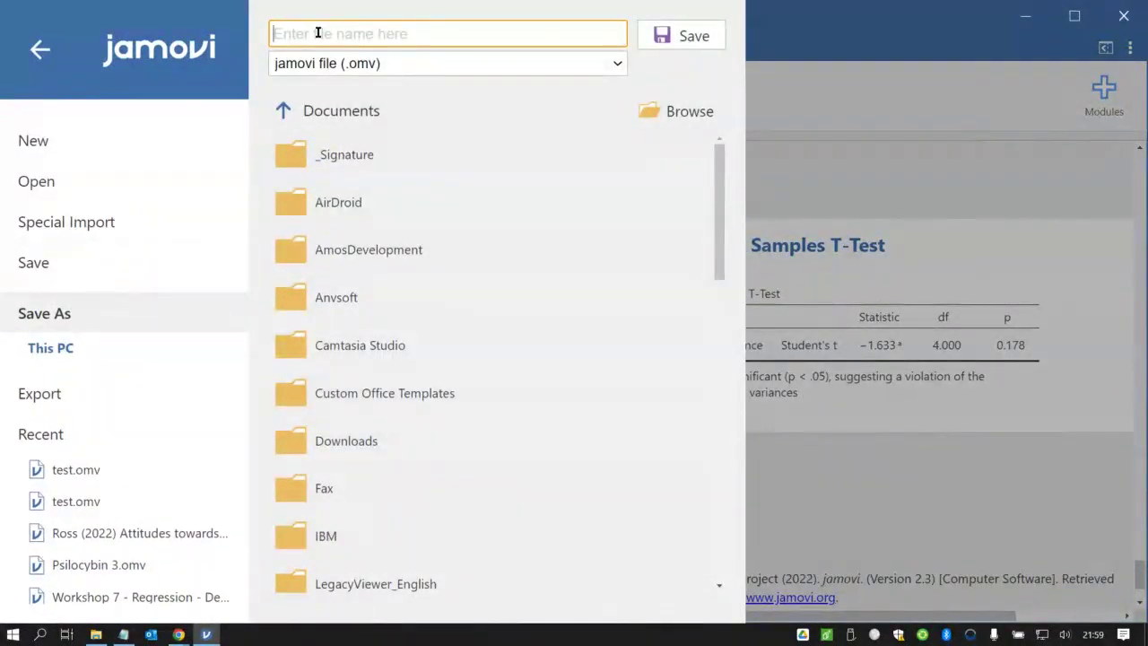
pyautogui.write('test2')
pyautogui.click(685, 40)
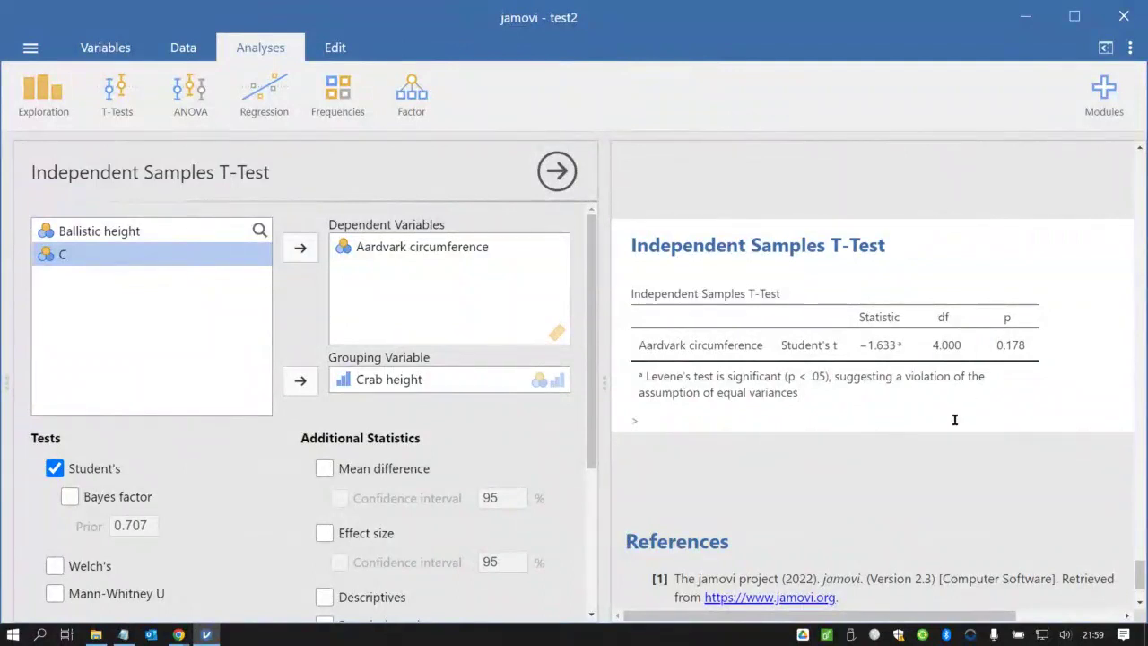
# Look over the Export panel's file format list, keeping PDF, without exporting.
pyautogui.click(31, 47)
pyautogui.click(40, 346)
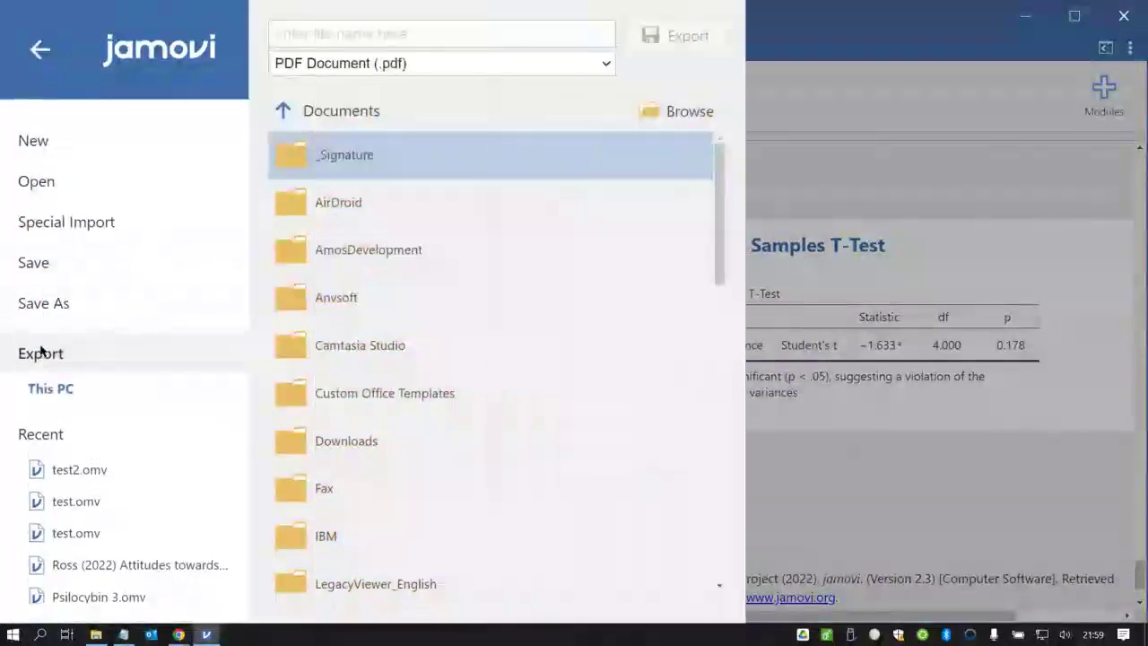
pyautogui.click(358, 72)
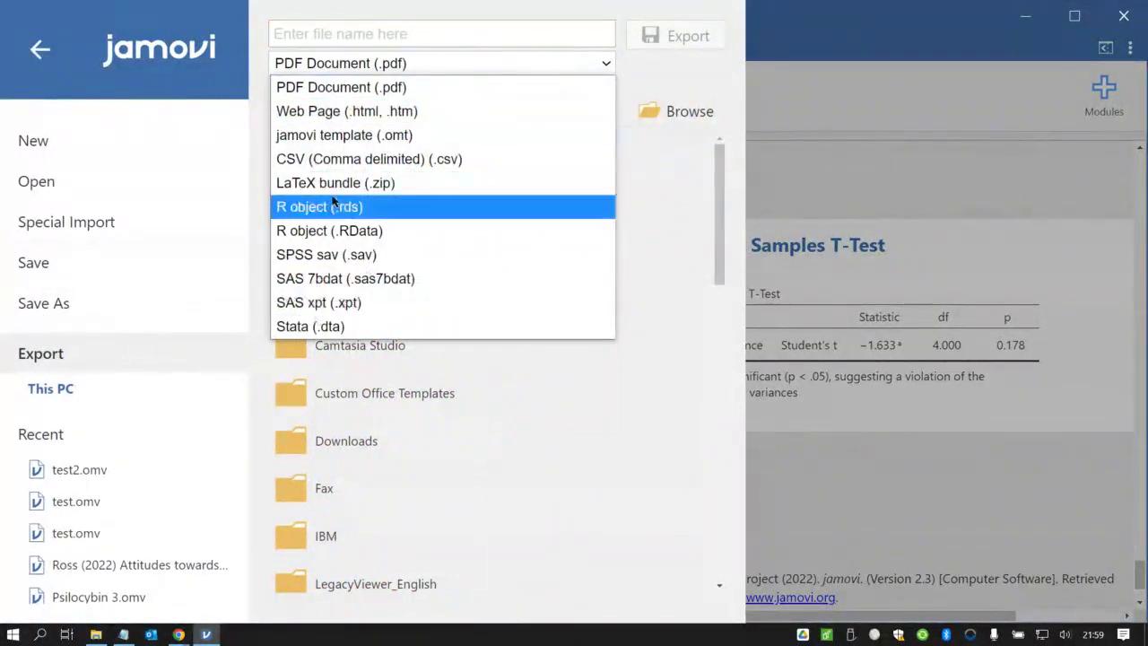
pyautogui.click(341, 64)
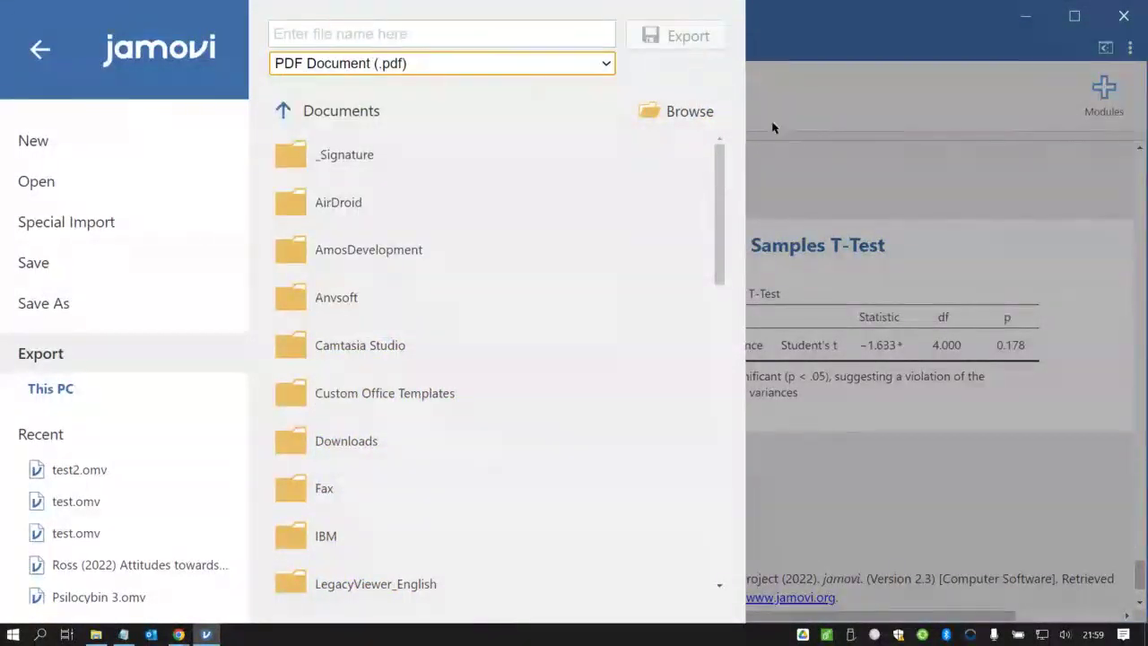
pyautogui.click(811, 147)
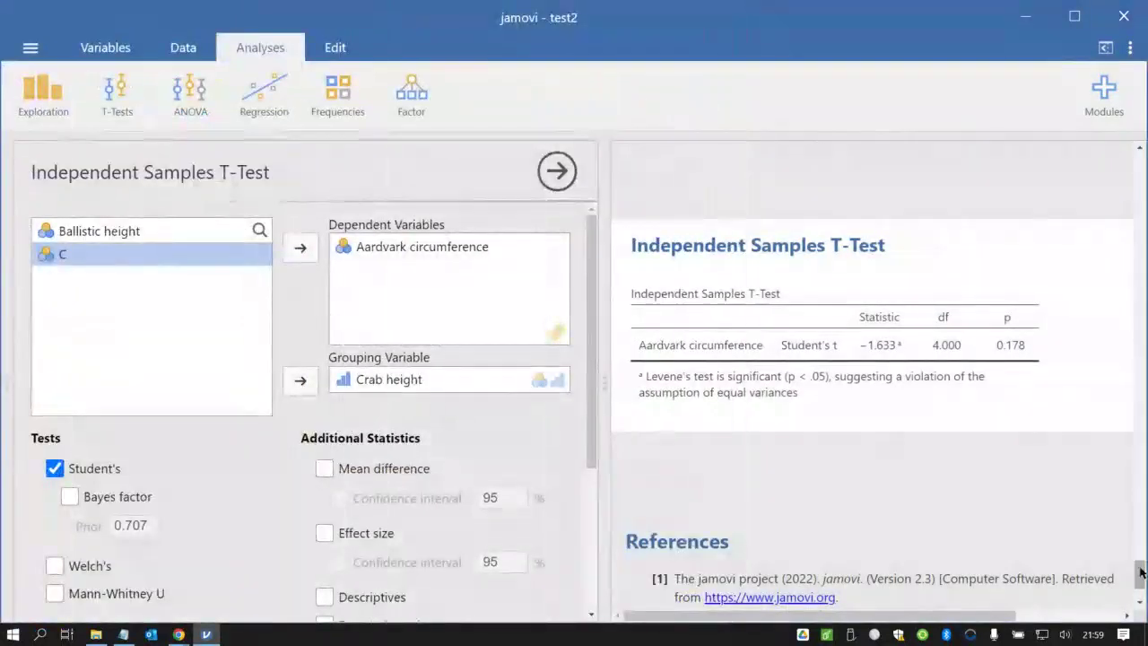
# Show the data beside the results and view the C boxplot's image options without exporting.
pyautogui.moveTo(1137, 573); pyautogui.dragTo(1135, 553)
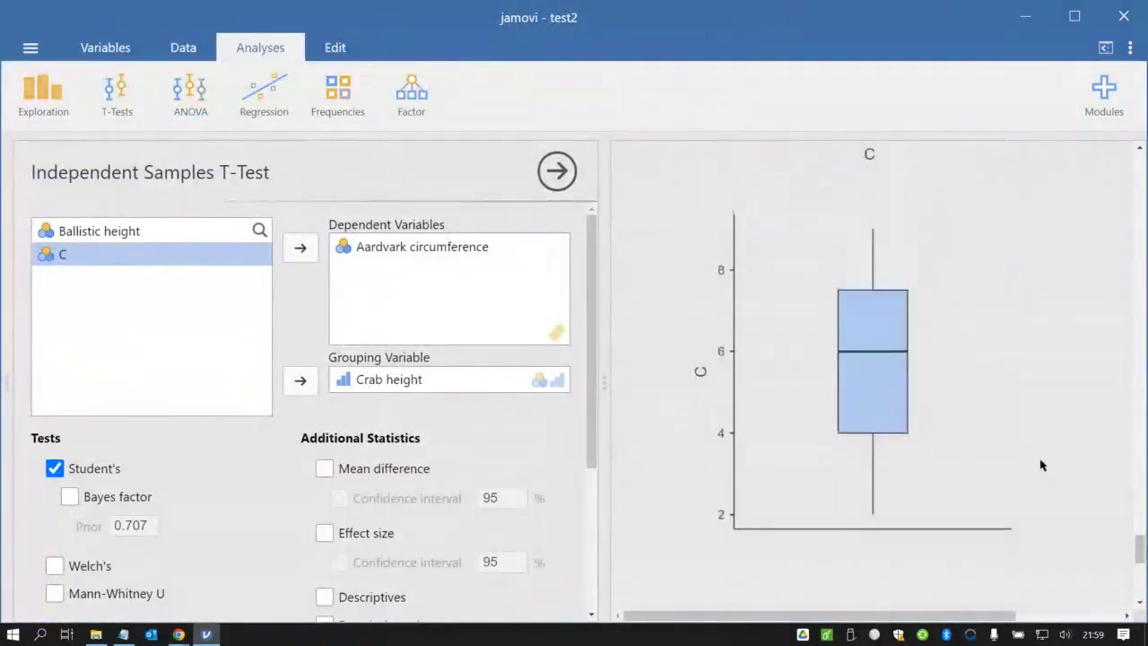
pyautogui.click(986, 390)
pyautogui.rightClick(888, 359)
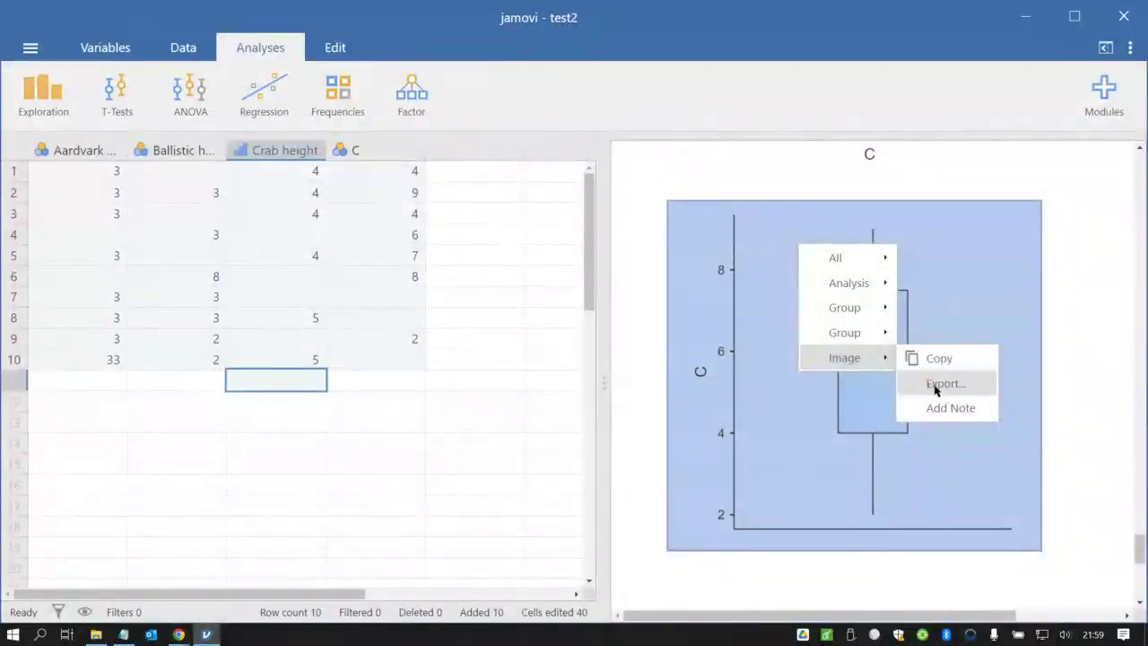
pyautogui.click(1073, 390)
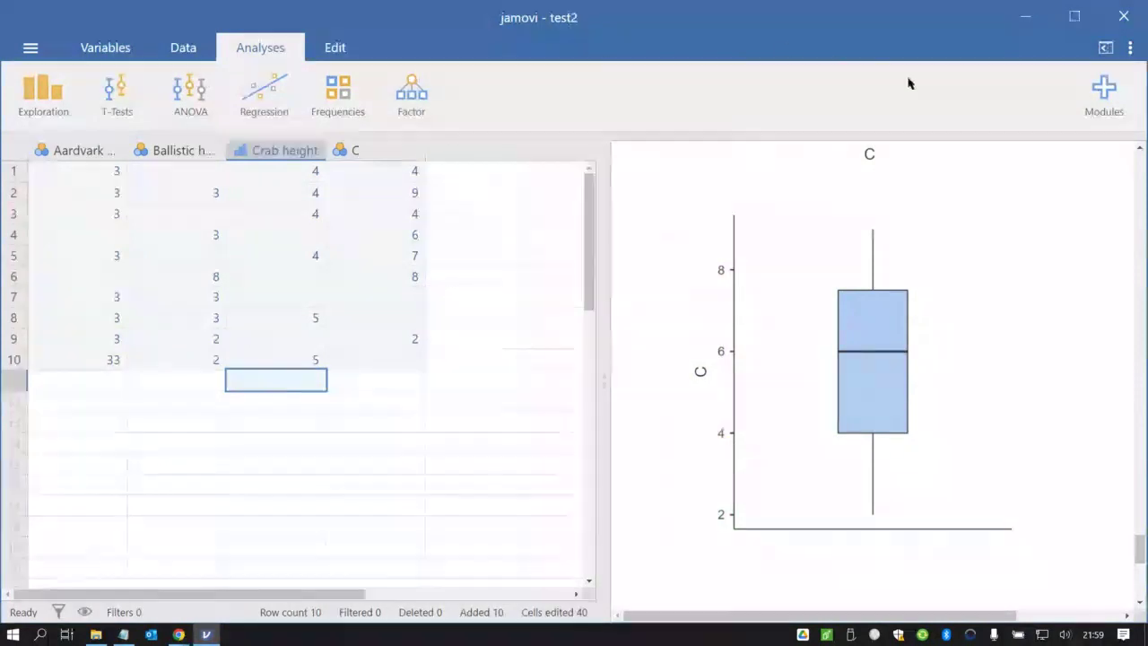
# Minimise jamovi and present the Google Slides jamovi walk-through from the first slide.
pyautogui.click(1016, 18)
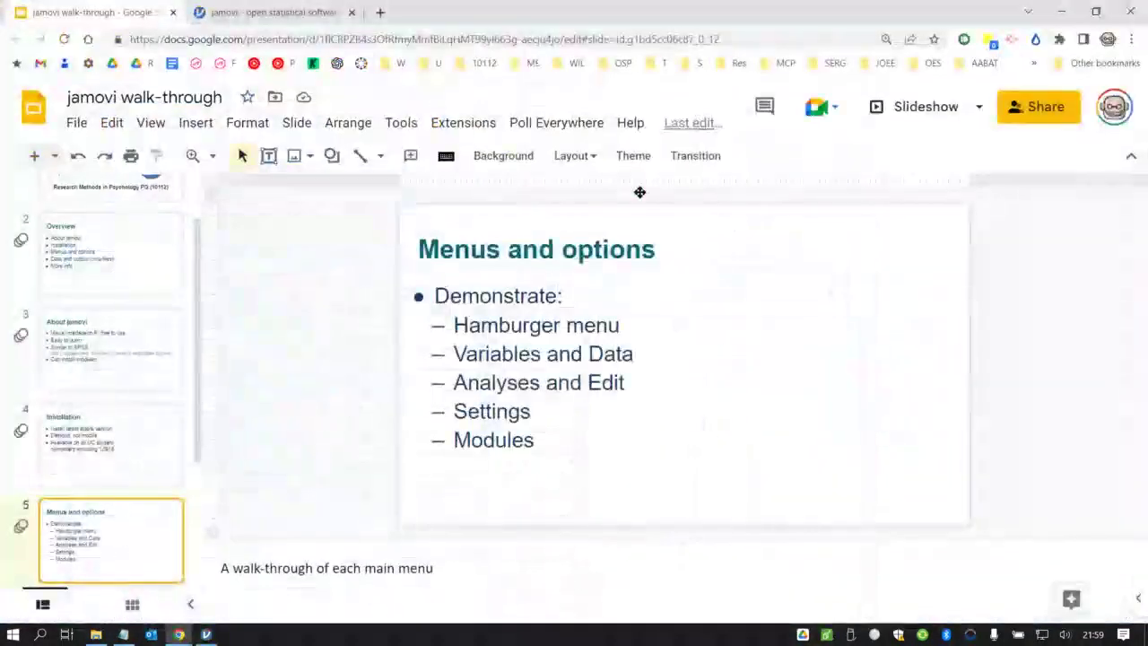
pyautogui.click(978, 108)
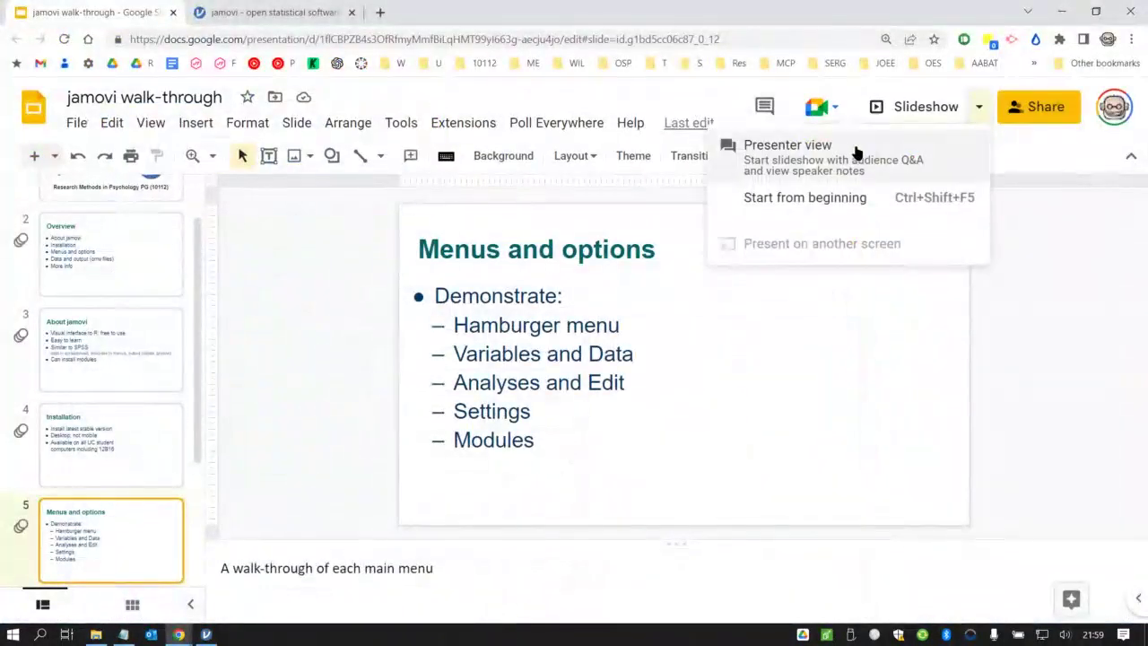
pyautogui.click(840, 206)
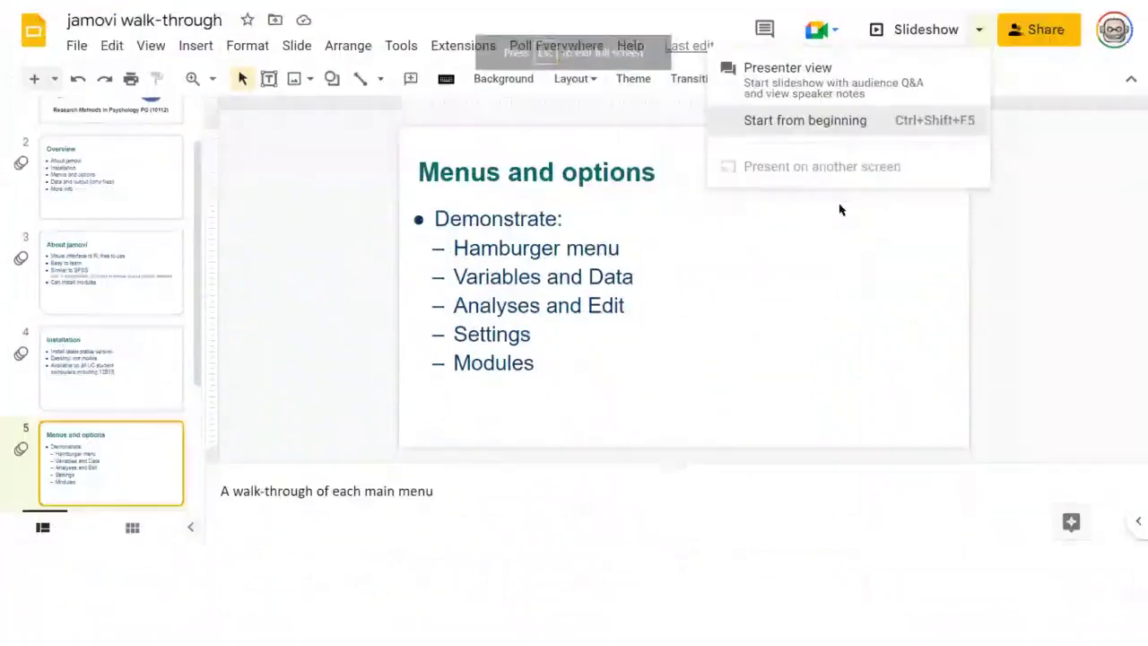